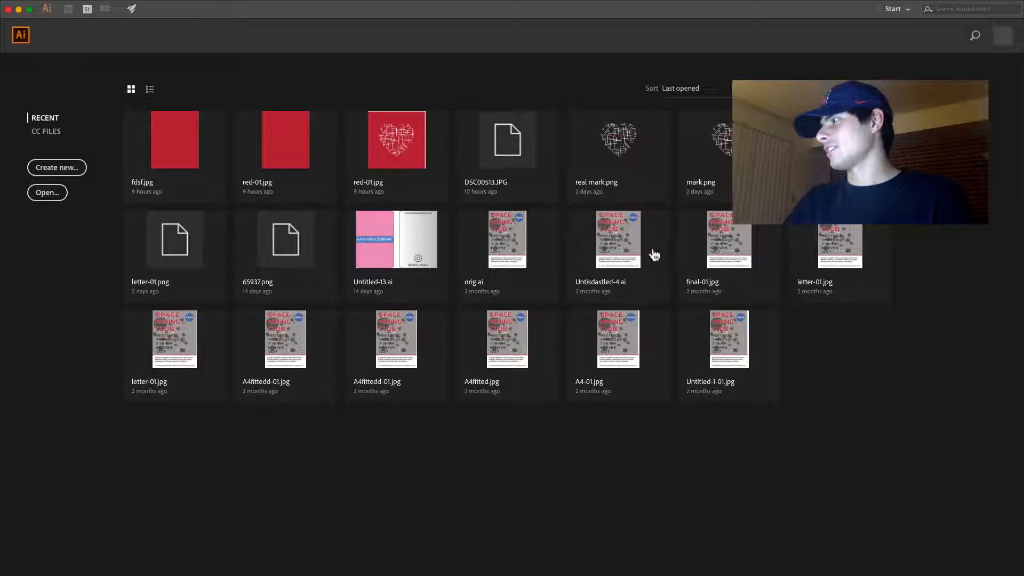
Create a new print document from the Letter preset, 612 x 792 pt, in portrait orientation.
{"action": "left_click", "coordinate": [74, 170]}
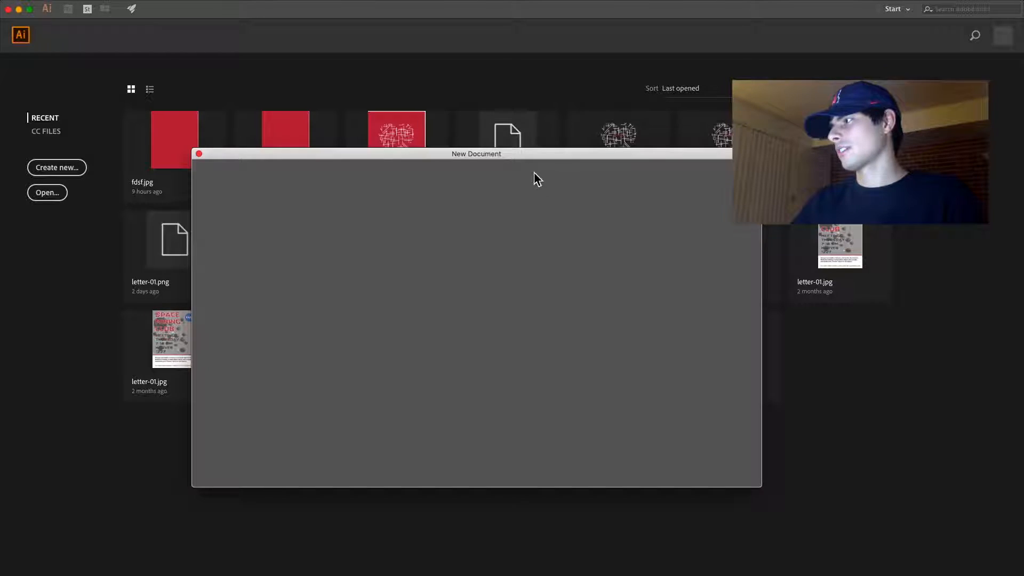
{"action": "left_click_drag", "start_coordinate": [533, 154], "coordinate": [536, 130]}
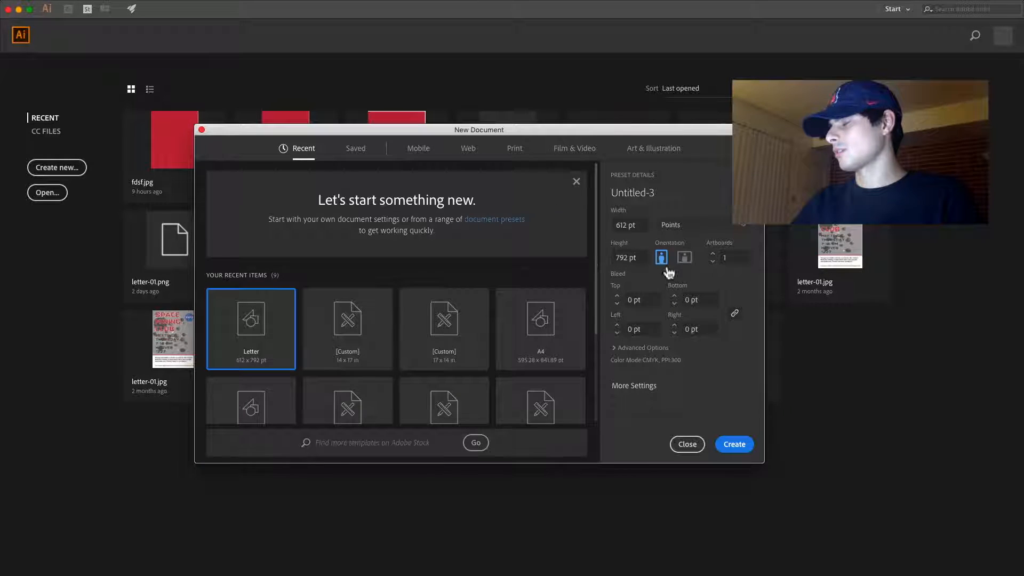
{"action": "left_click", "coordinate": [513, 150]}
{"action": "left_click", "coordinate": [263, 245]}
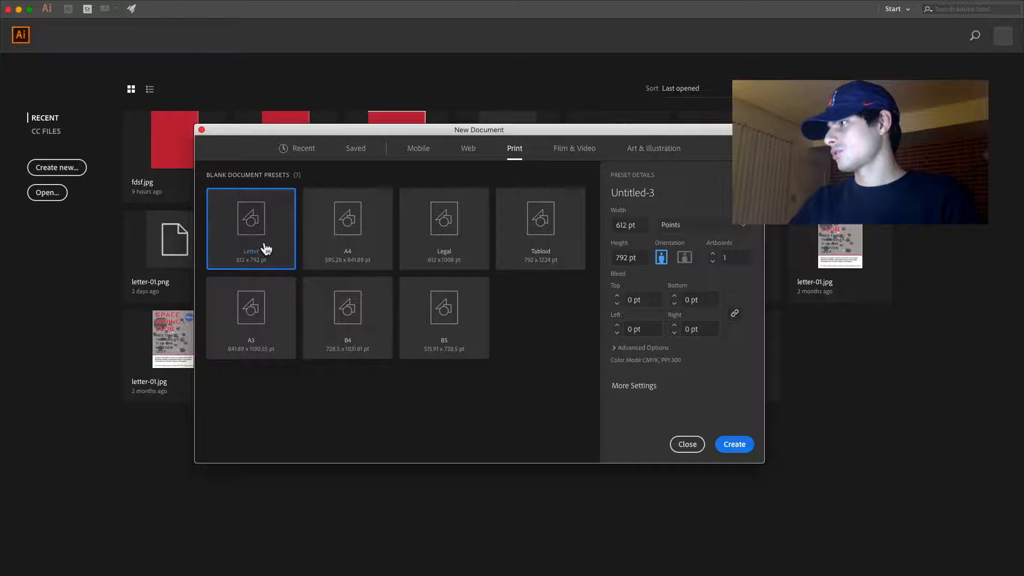
{"action": "left_click", "coordinate": [732, 448]}
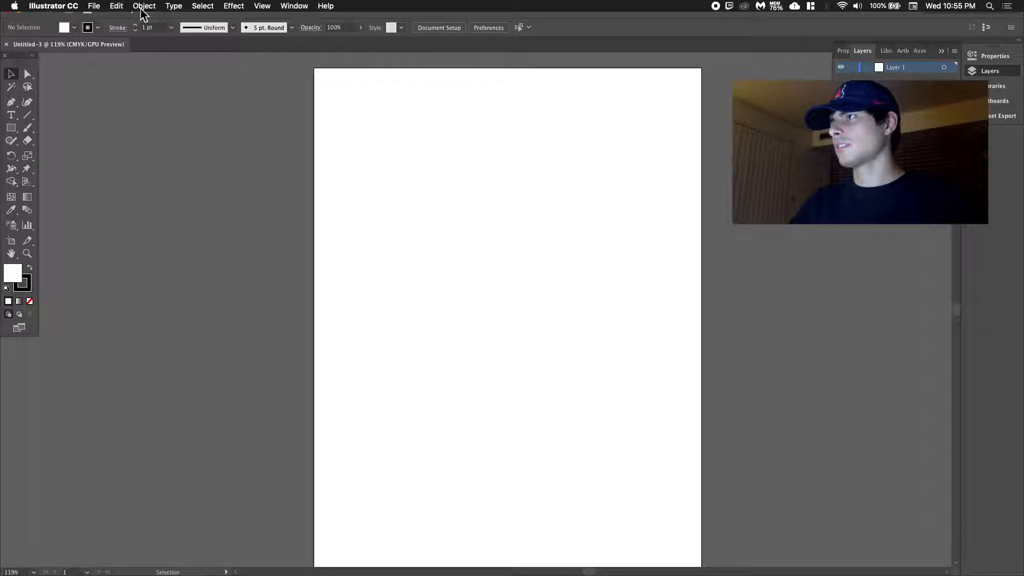
{"action": "left_click", "coordinate": [95, 7]}
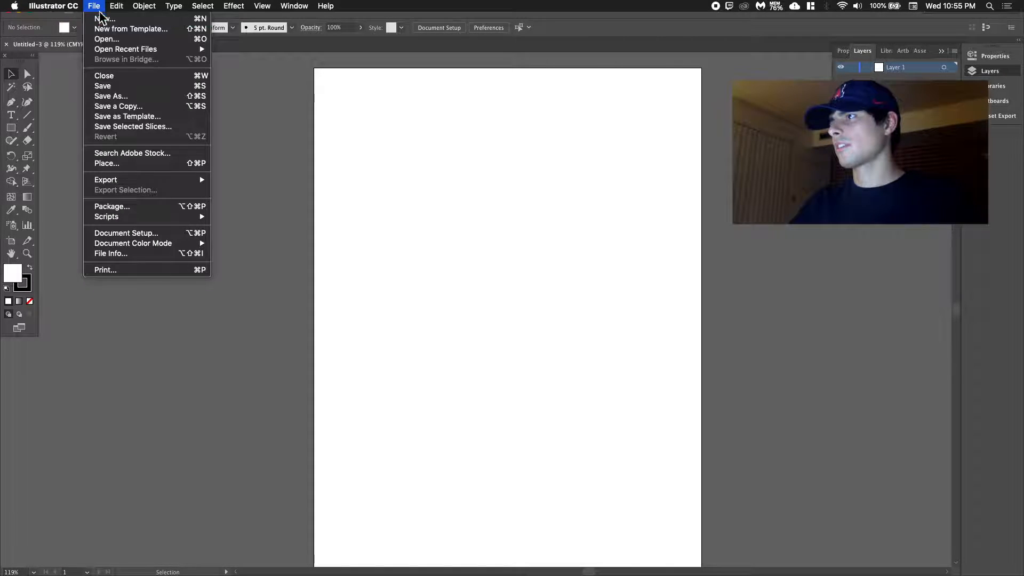
{"action": "left_click", "coordinate": [122, 42]}
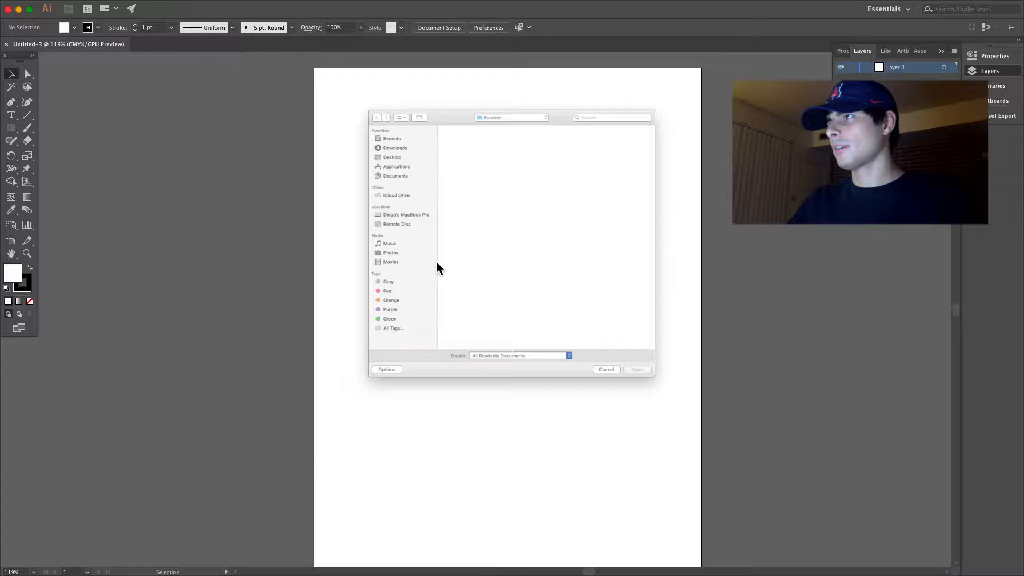
{"action": "left_click", "coordinate": [657, 430]}
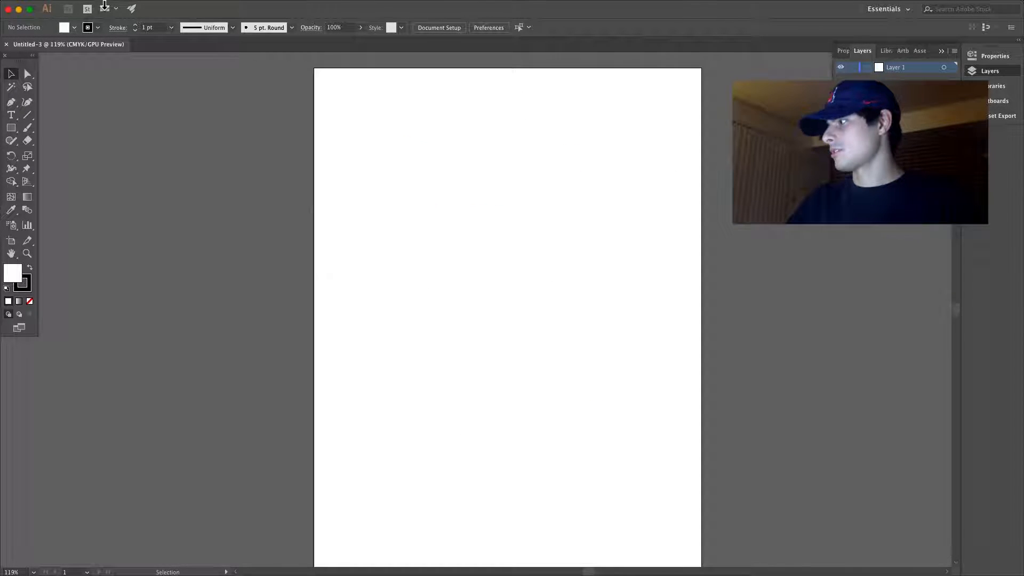
Place edit.jpg from the Unseen heart folder, inside the Art folder on the Desktop, near the centre of the artboard.
{"action": "left_click", "coordinate": [93, 6]}
{"action": "left_click", "coordinate": [113, 166]}
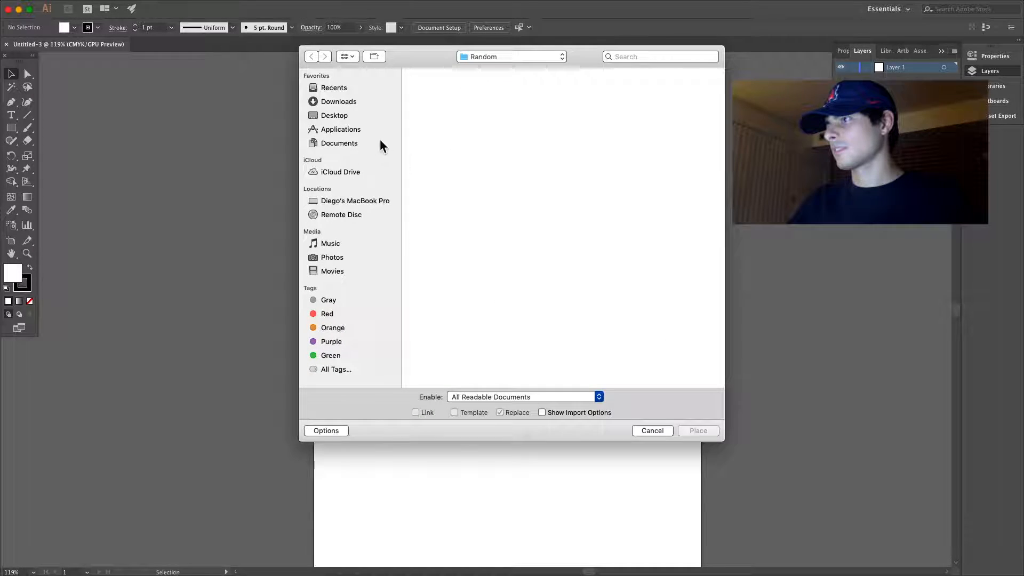
{"action": "left_click", "coordinate": [341, 115]}
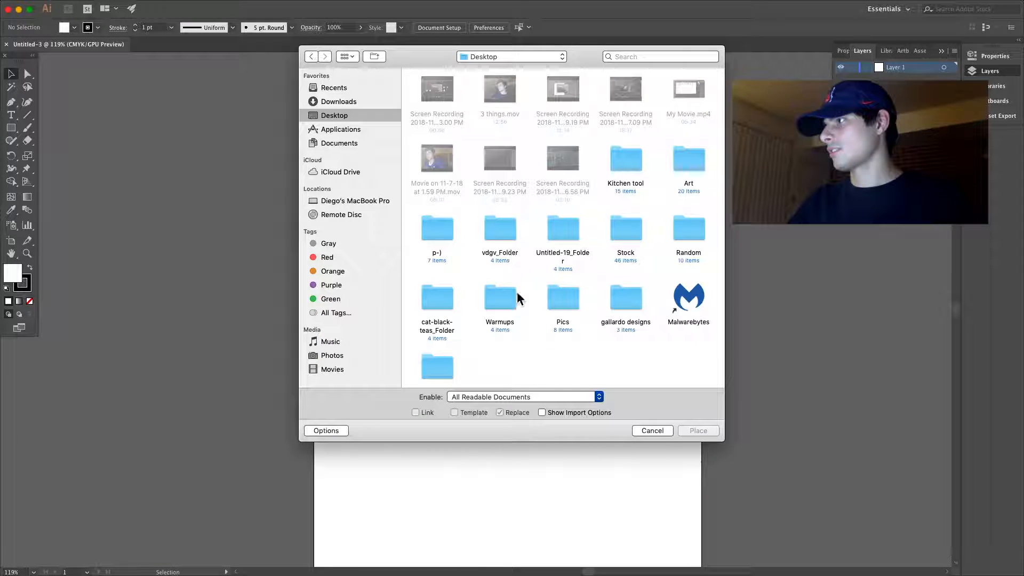
{"action": "double_click", "coordinate": [693, 160]}
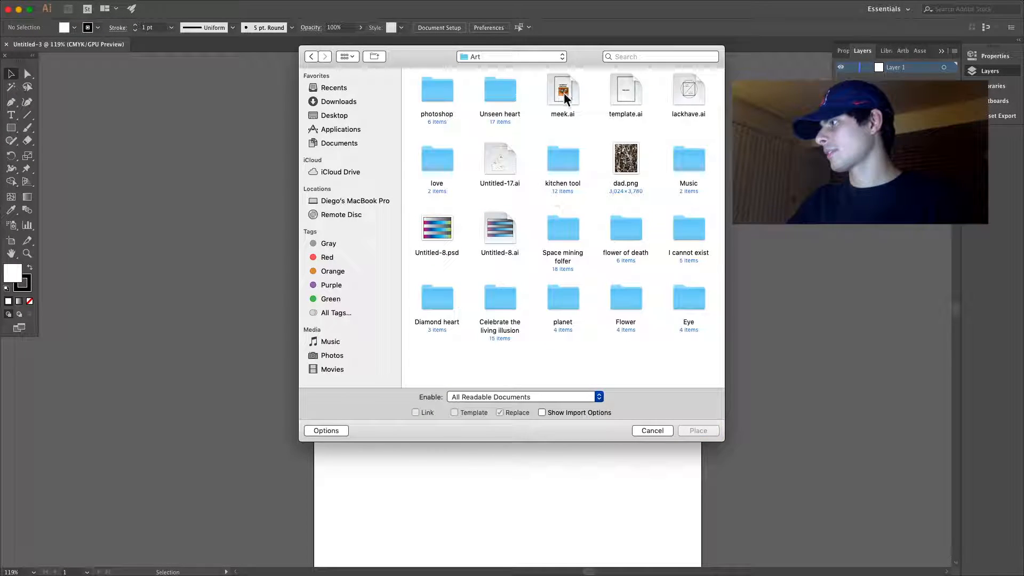
{"action": "double_click", "coordinate": [506, 98]}
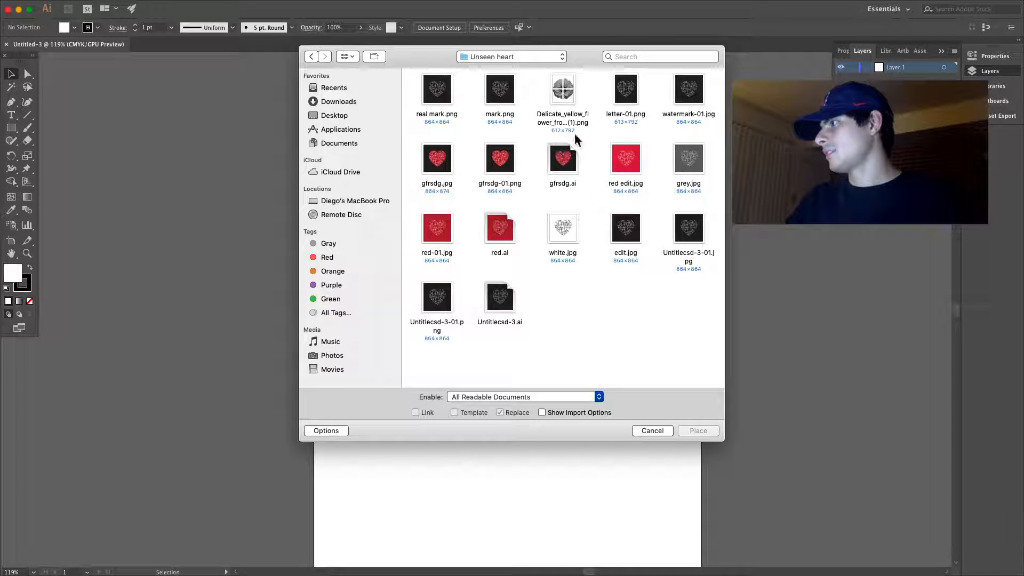
{"action": "left_click", "coordinate": [629, 229]}
{"action": "key", "text": "Return"}
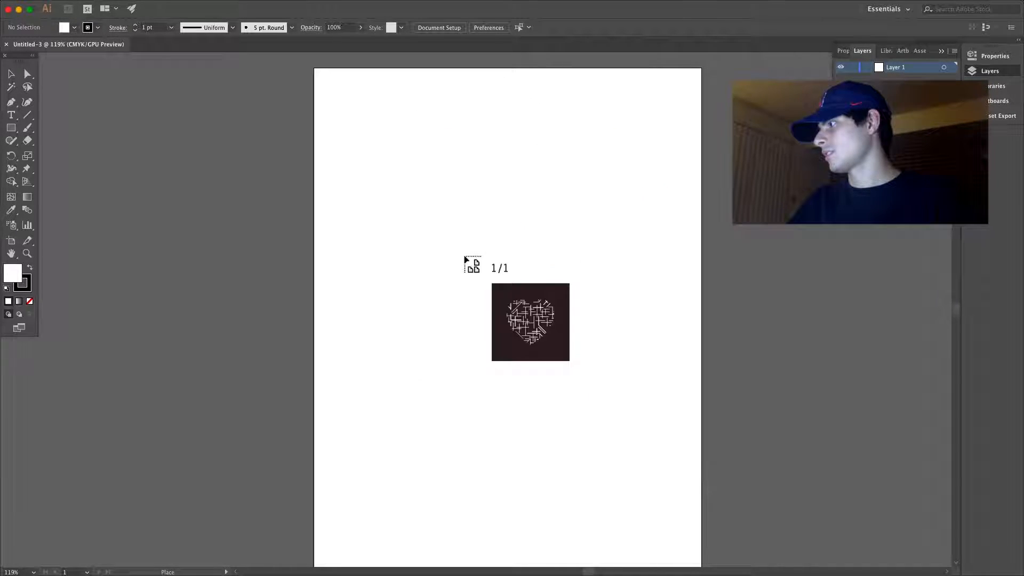
{"action": "left_click", "coordinate": [403, 204]}
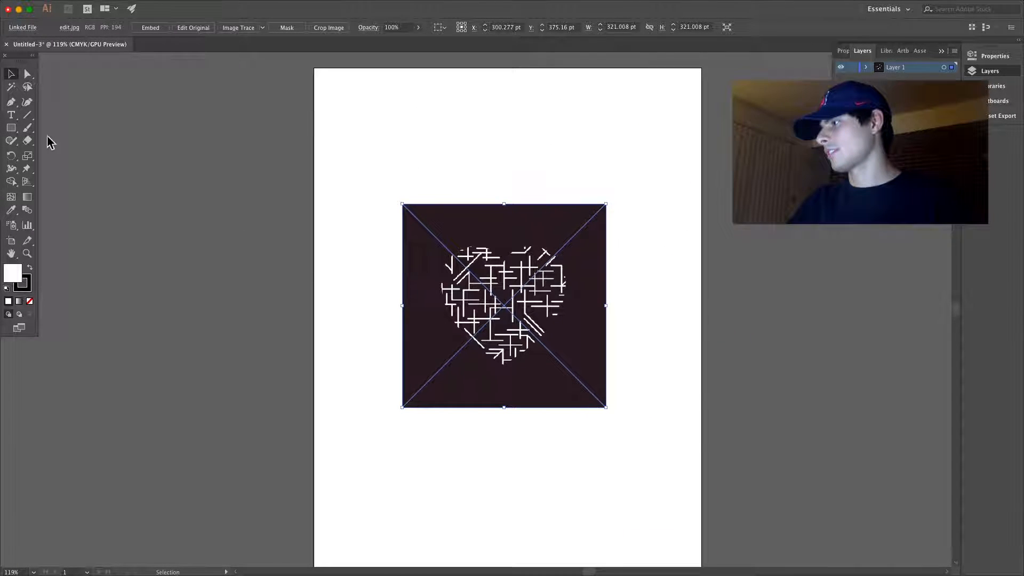
{"action": "left_click", "coordinate": [292, 271]}
{"action": "left_click", "coordinate": [11, 253]}
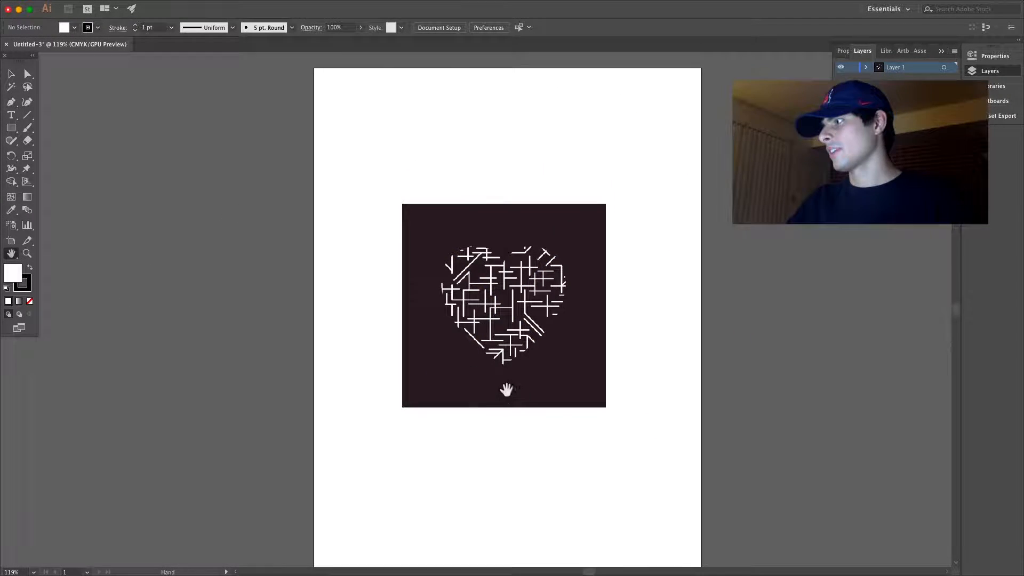
{"action": "left_click_drag", "start_coordinate": [511, 393], "coordinate": [376, 363]}
{"action": "left_click", "coordinate": [27, 253]}
{"action": "left_click", "coordinate": [335, 299]}
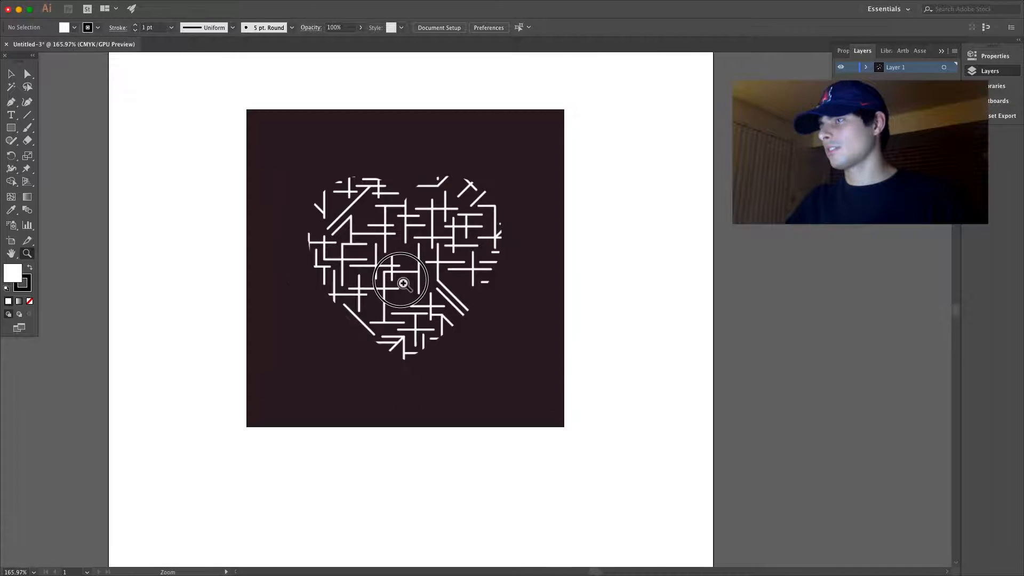
{"action": "left_click_drag", "start_coordinate": [417, 277], "coordinate": [600, 227]}
{"action": "left_click_drag", "start_coordinate": [561, 233], "coordinate": [458, 274]}
{"action": "left_click_drag", "start_coordinate": [599, 248], "coordinate": [343, 168]}
Enlarge the placed heart image proportionally about its centre to about 1187 pt square, extending beyond the artboard.
{"action": "left_click", "coordinate": [11, 73]}
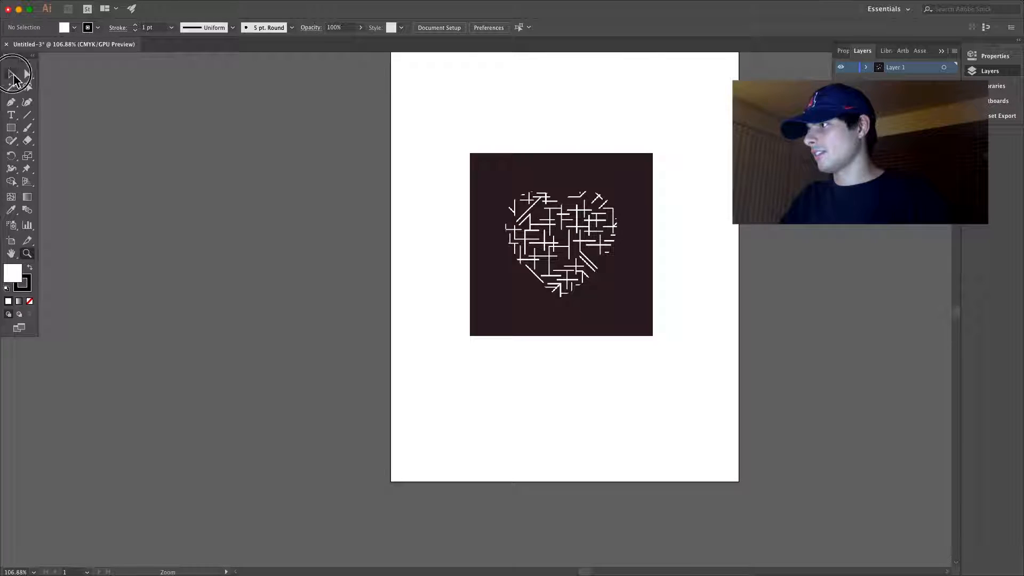
{"action": "left_click", "coordinate": [487, 160]}
{"action": "left_click_drag", "start_coordinate": [471, 154], "coordinate": [263, 33]}
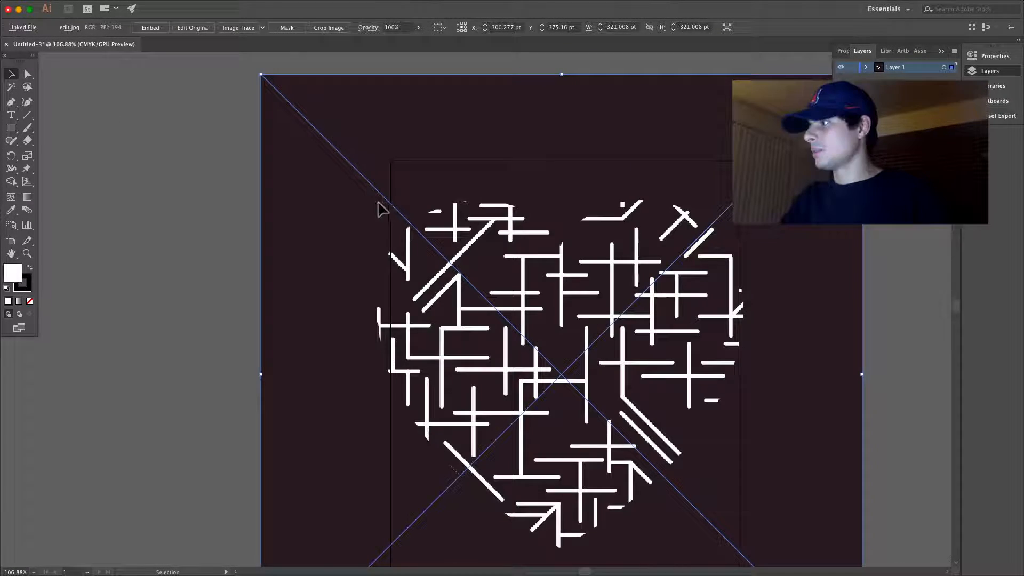
{"action": "scroll", "coordinate": [325, 203], "scroll_direction": "up", "scroll_amount": 5}
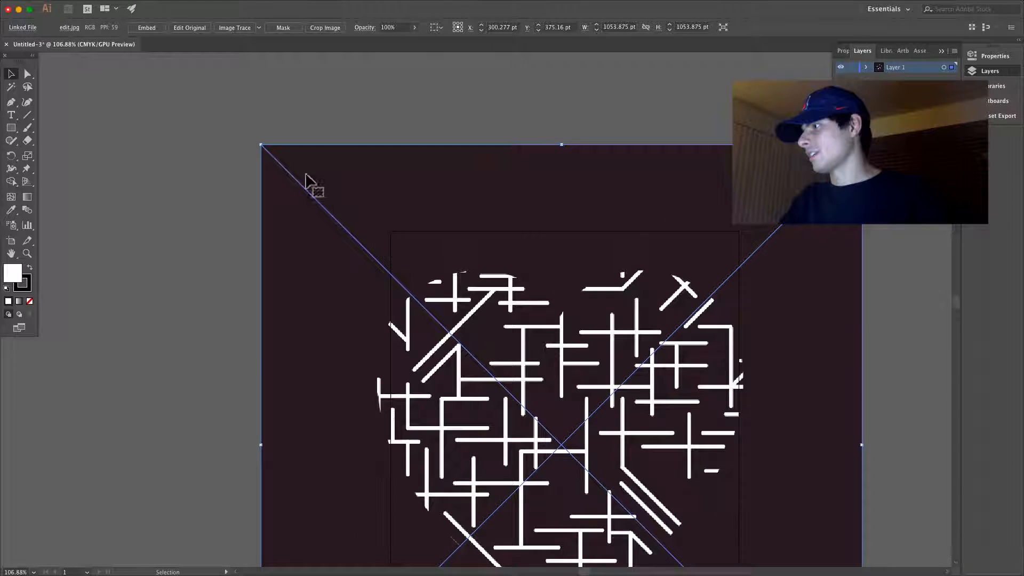
{"action": "left_click_drag", "start_coordinate": [270, 151], "coordinate": [232, 115]}
Scale the heart image down proportionally about its centre to about 538 pt square so it fits within the artboard.
{"action": "left_click", "coordinate": [12, 253]}
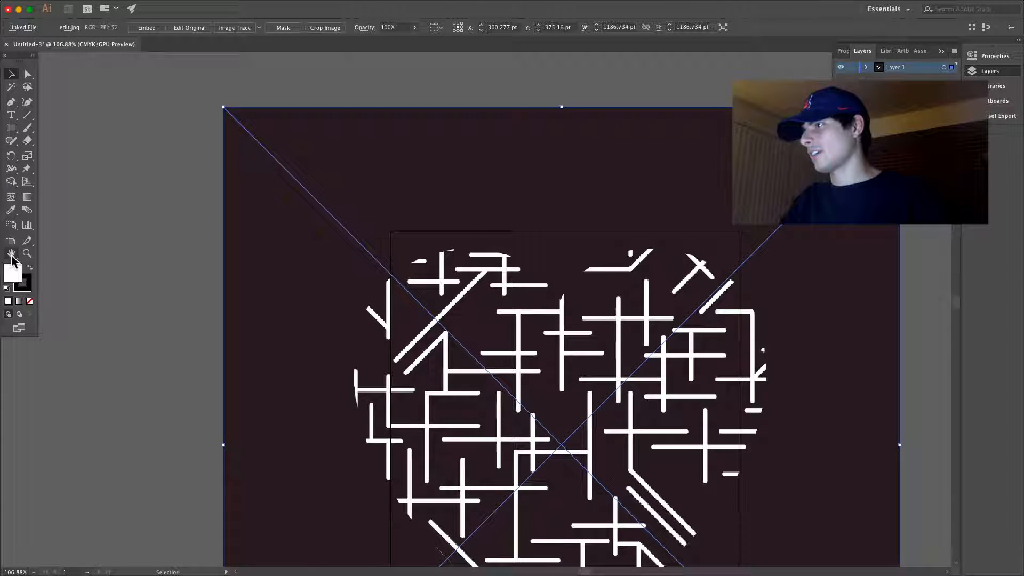
{"action": "left_click_drag", "start_coordinate": [492, 367], "coordinate": [298, 255]}
{"action": "left_click", "coordinate": [27, 253]}
{"action": "left_click_drag", "start_coordinate": [380, 306], "coordinate": [283, 290]}
{"action": "left_click", "coordinate": [11, 74]}
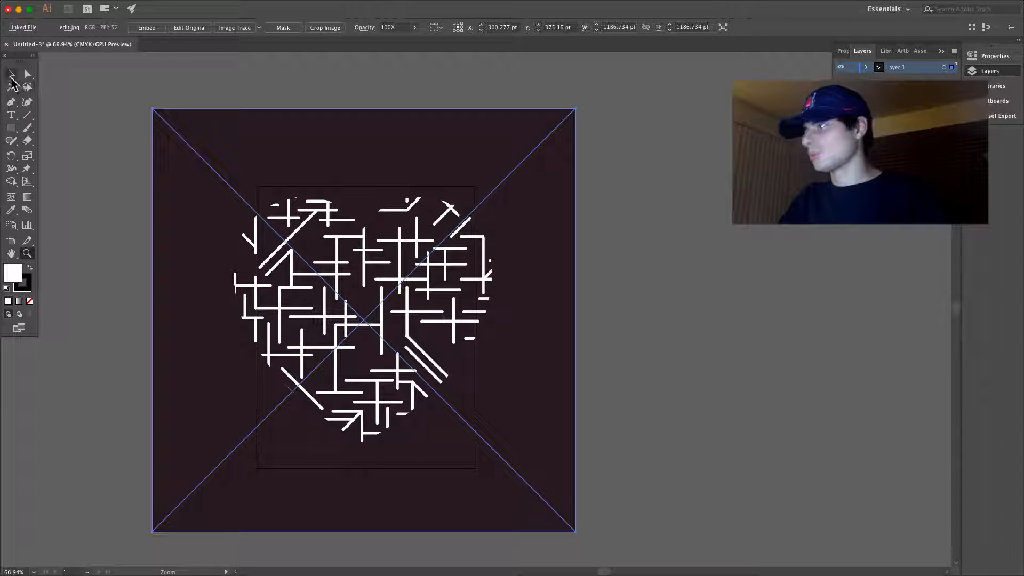
{"action": "left_click", "coordinate": [720, 360]}
{"action": "left_click", "coordinate": [515, 331]}
{"action": "left_click_drag", "start_coordinate": [576, 108], "coordinate": [468, 198]}
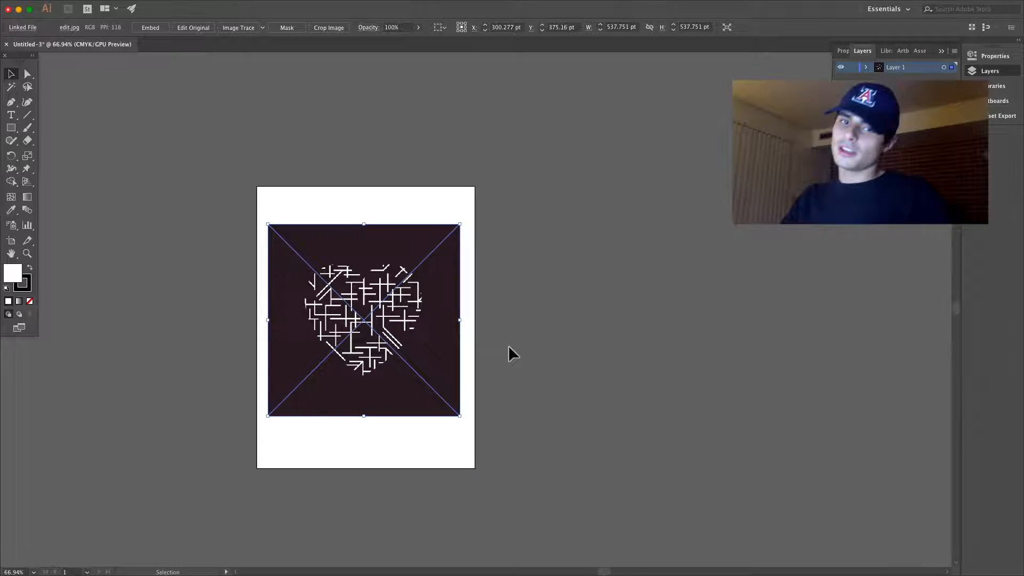
Shrink the heart image slightly about its centre to about 514 pt square.
{"action": "left_click", "coordinate": [483, 309]}
{"action": "left_click", "coordinate": [28, 253]}
{"action": "left_click_drag", "start_coordinate": [401, 302], "coordinate": [543, 278]}
{"action": "left_click_drag", "start_coordinate": [320, 286], "coordinate": [387, 302]}
{"action": "left_click", "coordinate": [388, 303], "text": "alt"}
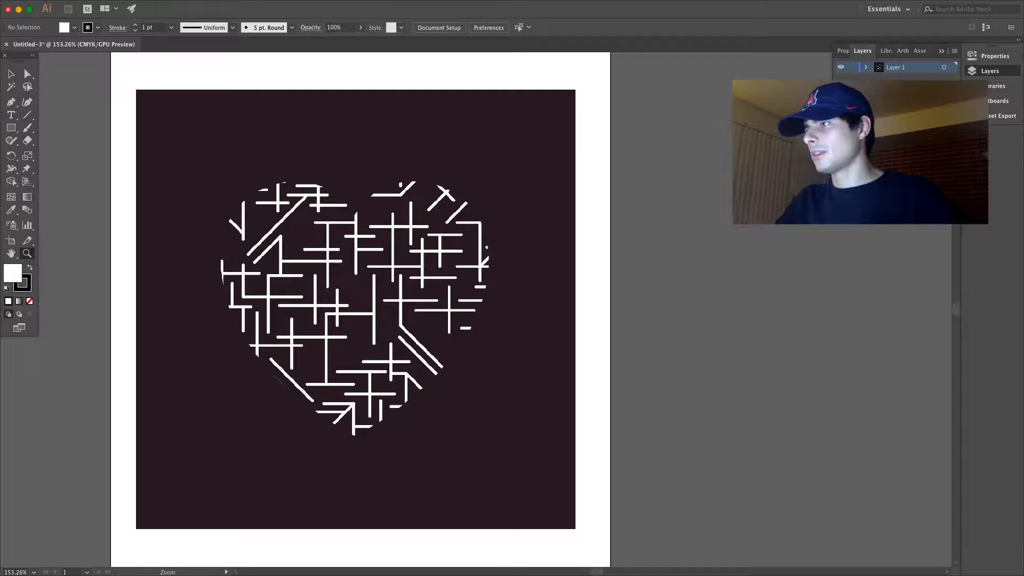
{"action": "left_click", "coordinate": [11, 74]}
{"action": "left_click", "coordinate": [560, 141]}
{"action": "left_click_drag", "start_coordinate": [580, 94], "coordinate": [566, 99]}
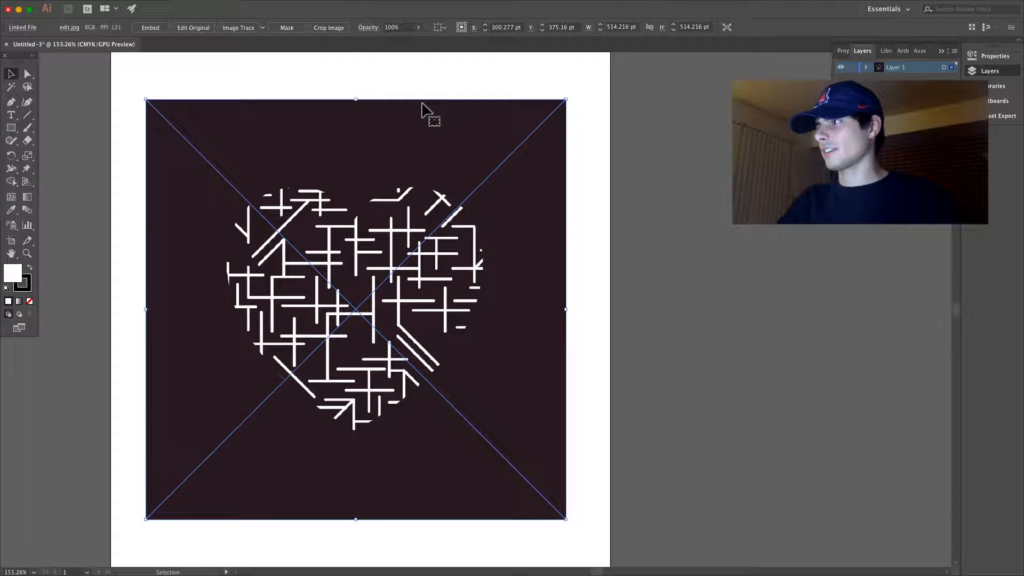
{"action": "left_click", "coordinate": [294, 6]}
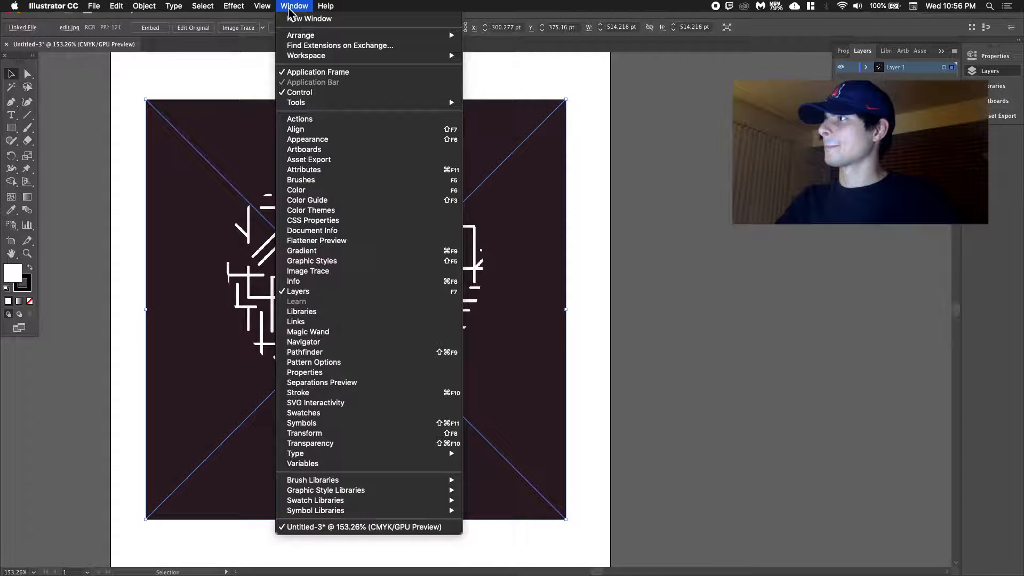
{"action": "left_click", "coordinate": [324, 271]}
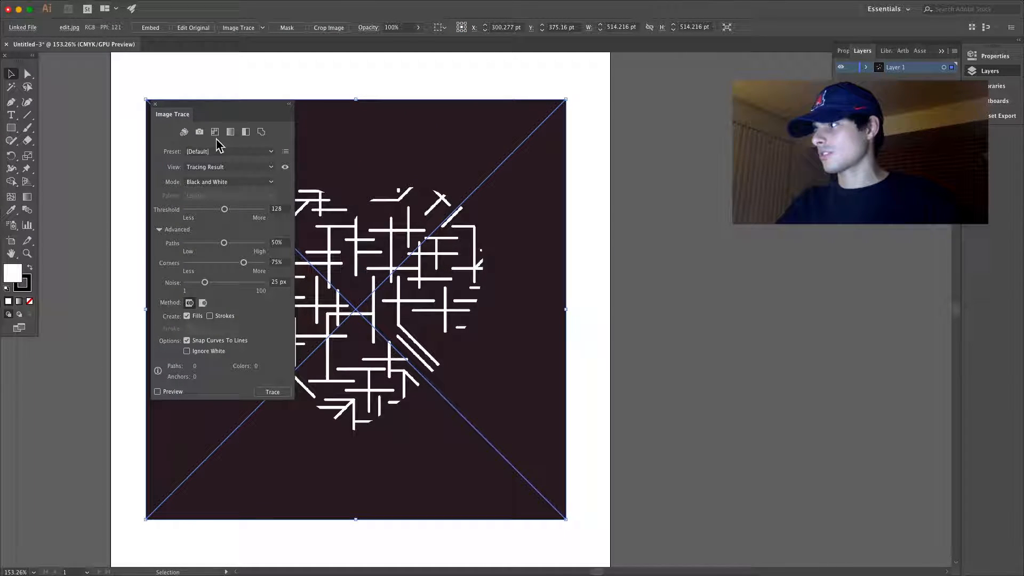
{"action": "left_click", "coordinate": [155, 104]}
{"action": "left_click", "coordinate": [176, 82]}
{"action": "left_click", "coordinate": [223, 192]}
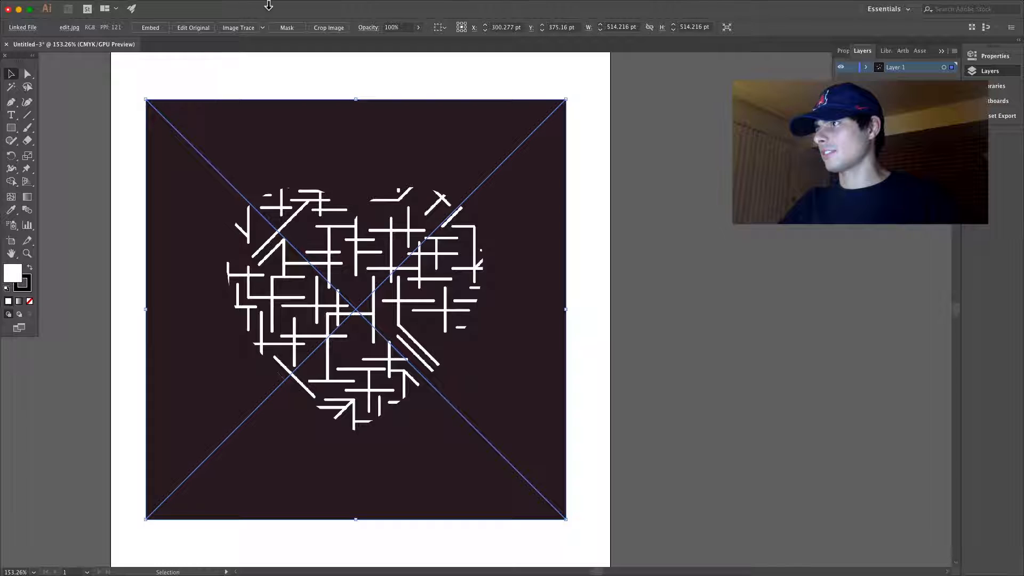
Image-trace the placed heart with the 3 Colors preset, reduce the noise to 1 px, and close the trace settings.
{"action": "left_click", "coordinate": [294, 6]}
{"action": "left_click", "coordinate": [320, 268]}
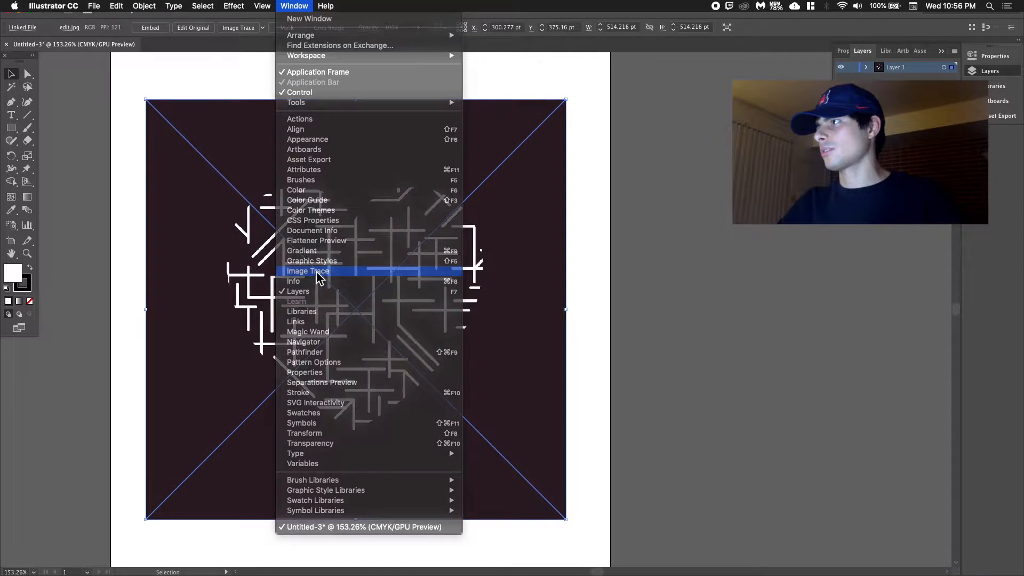
{"action": "mouse_move", "coordinate": [217, 112]}
{"action": "left_mouse_down"}
{"action": "mouse_move", "coordinate": [573, 115]}
{"action": "mouse_move", "coordinate": [574, 125]}
{"action": "left_mouse_up"}
{"action": "left_click", "coordinate": [592, 163]}
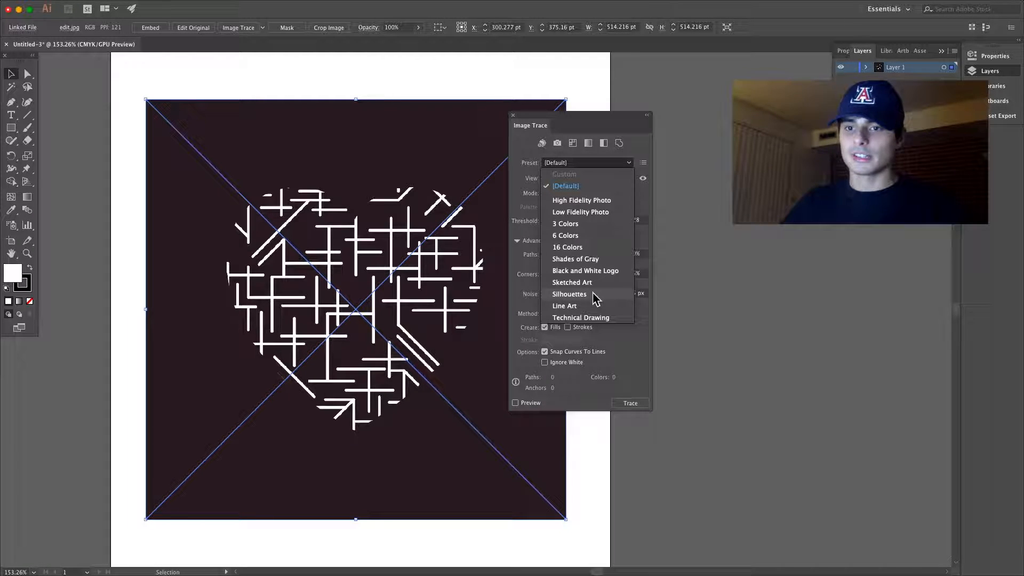
{"action": "left_click", "coordinate": [589, 228]}
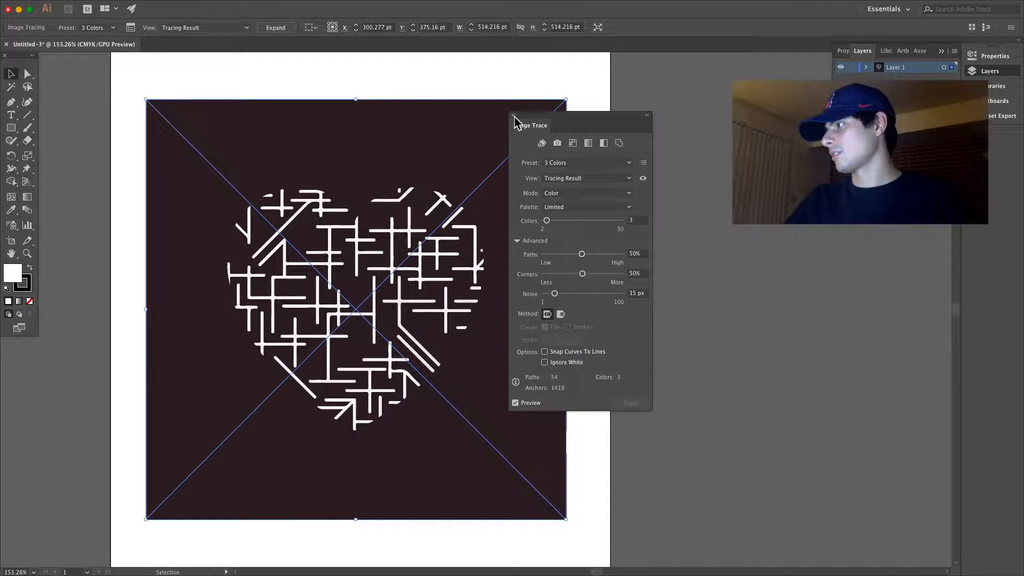
{"action": "left_click_drag", "start_coordinate": [556, 294], "coordinate": [497, 296]}
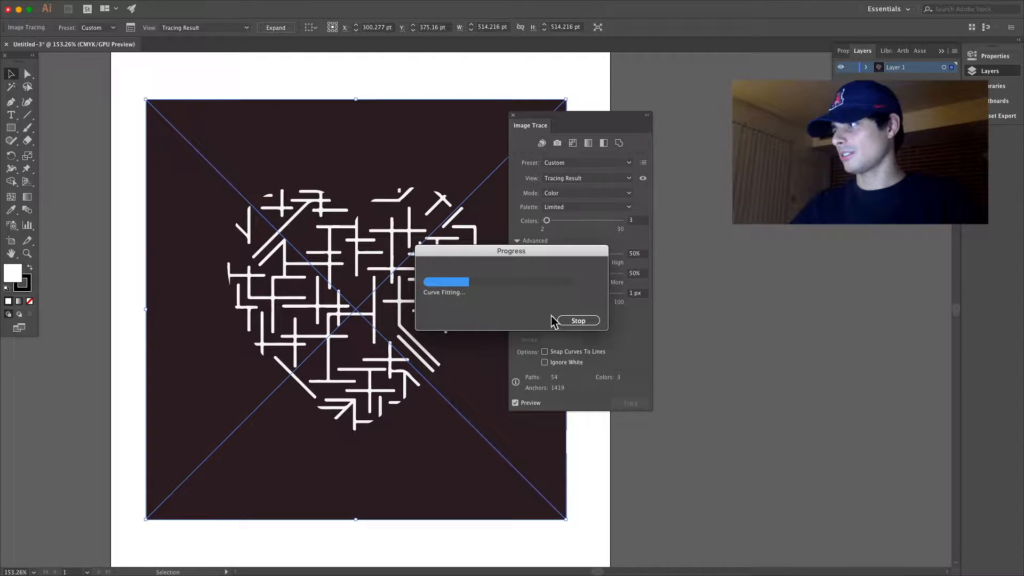
{"action": "left_click", "coordinate": [514, 116]}
Delete the traced heart image from the artboard.
{"action": "left_click", "coordinate": [27, 254]}
{"action": "left_click_drag", "start_coordinate": [420, 309], "coordinate": [308, 286]}
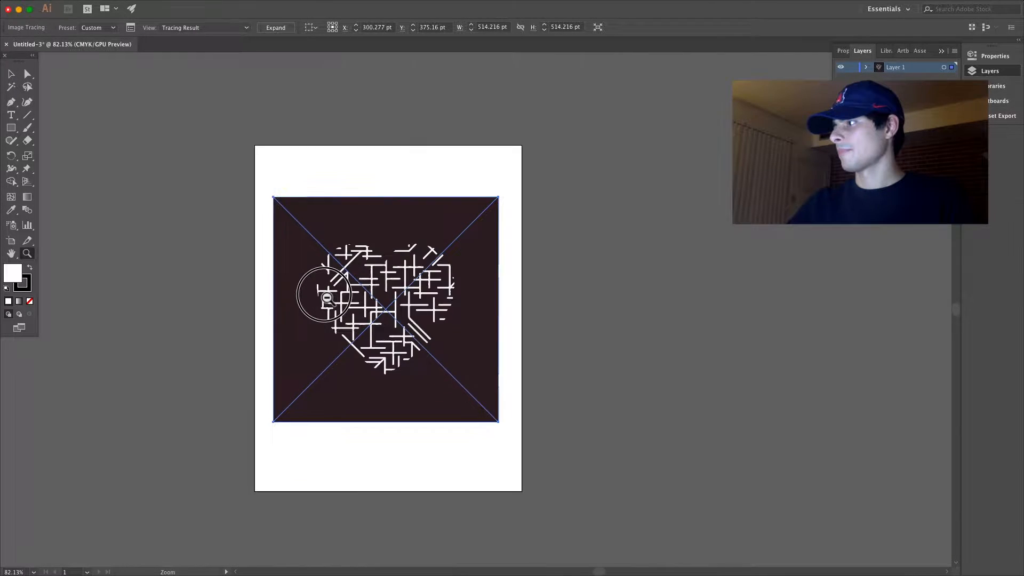
{"action": "left_click", "coordinate": [11, 74]}
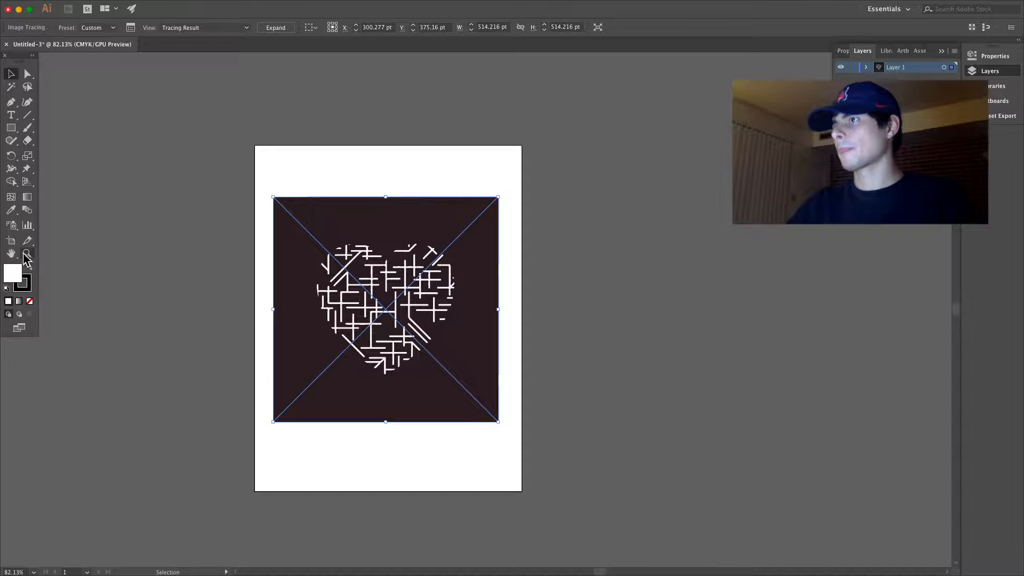
{"action": "left_click", "coordinate": [335, 300]}
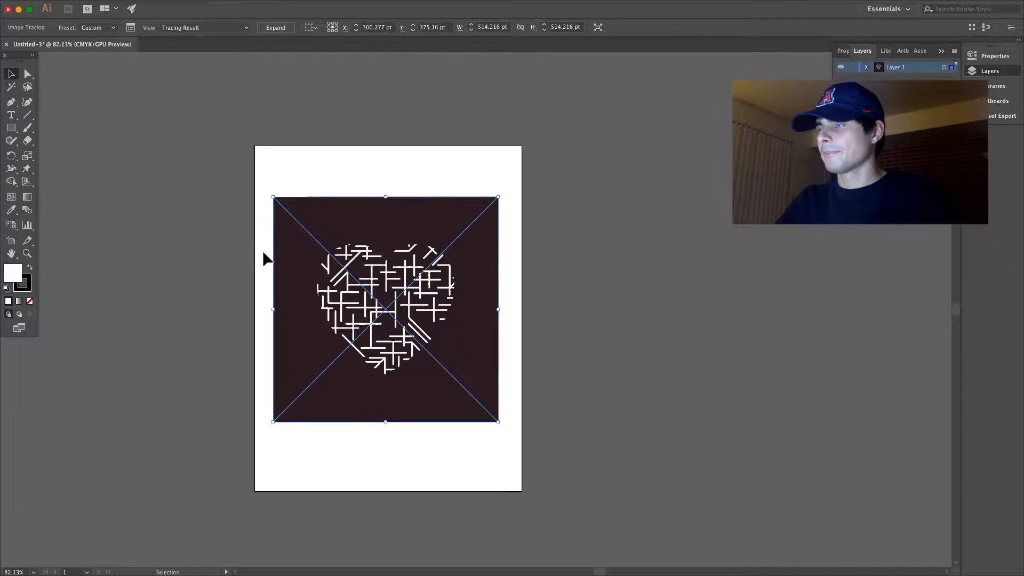
{"action": "key", "text": "Delete"}
Draw a circle about 419 pt in diameter from the centre of the artboard with the Ellipse tool.
{"action": "left_click", "coordinate": [95, 6]}
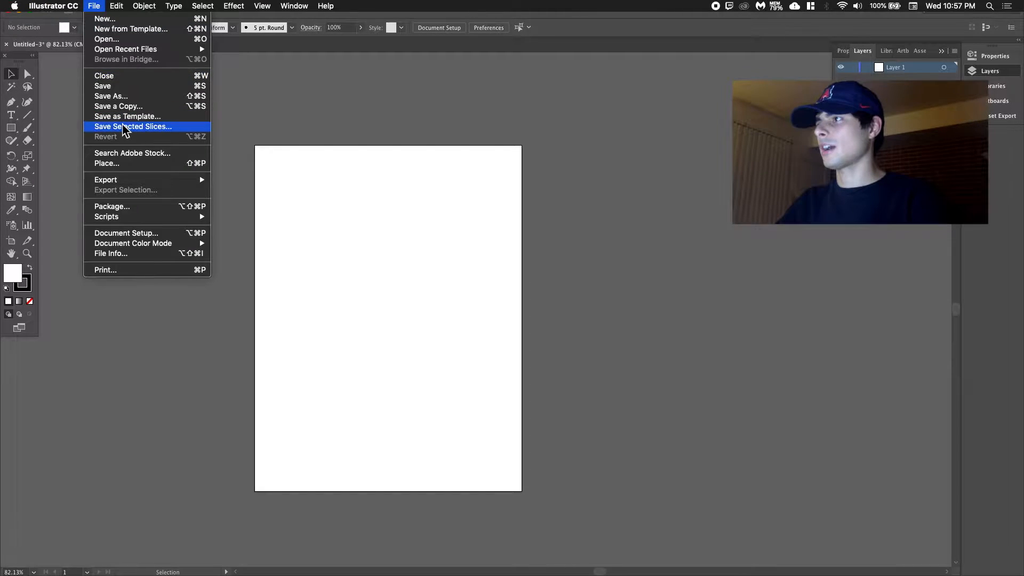
{"action": "left_click", "coordinate": [11, 130]}
{"action": "left_click", "coordinate": [10, 130]}
{"action": "left_click", "coordinate": [10, 130]}
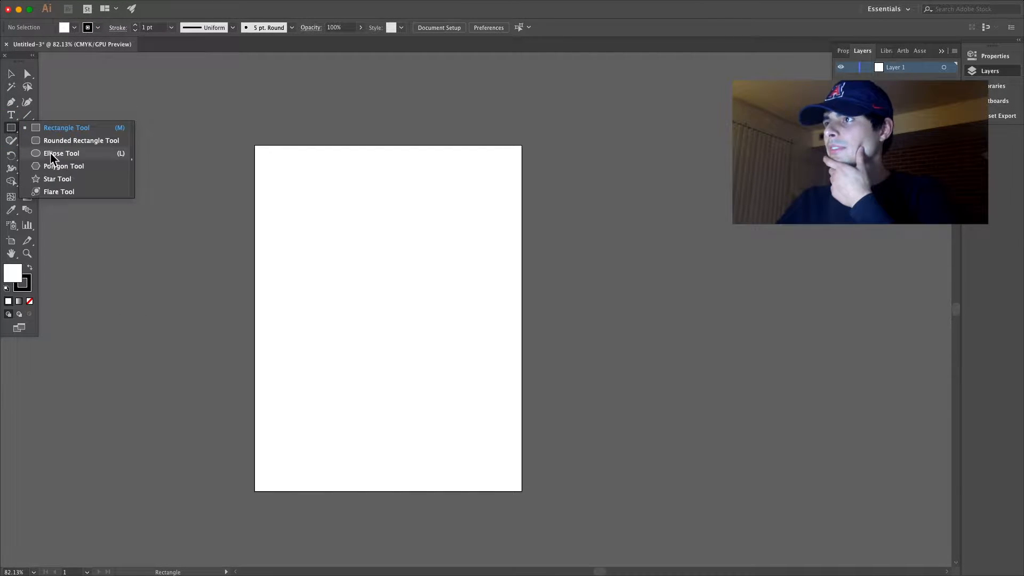
{"action": "left_click", "coordinate": [61, 156]}
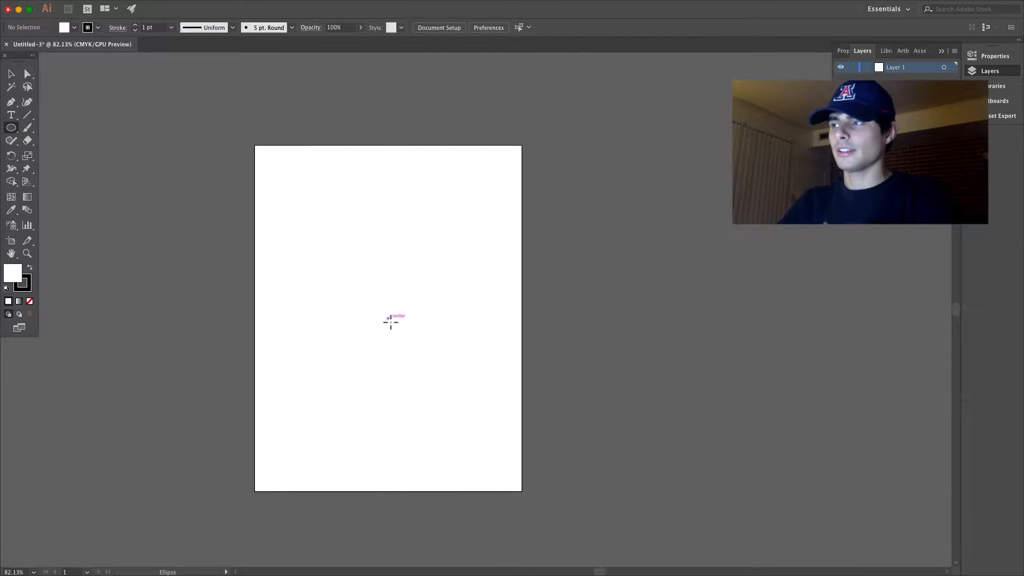
{"action": "left_click_drag", "start_coordinate": [390, 322], "coordinate": [450, 226]}
Swap the circle's fill and stroke so it has a black fill and white stroke, and deselect it.
{"action": "left_click", "coordinate": [75, 27]}
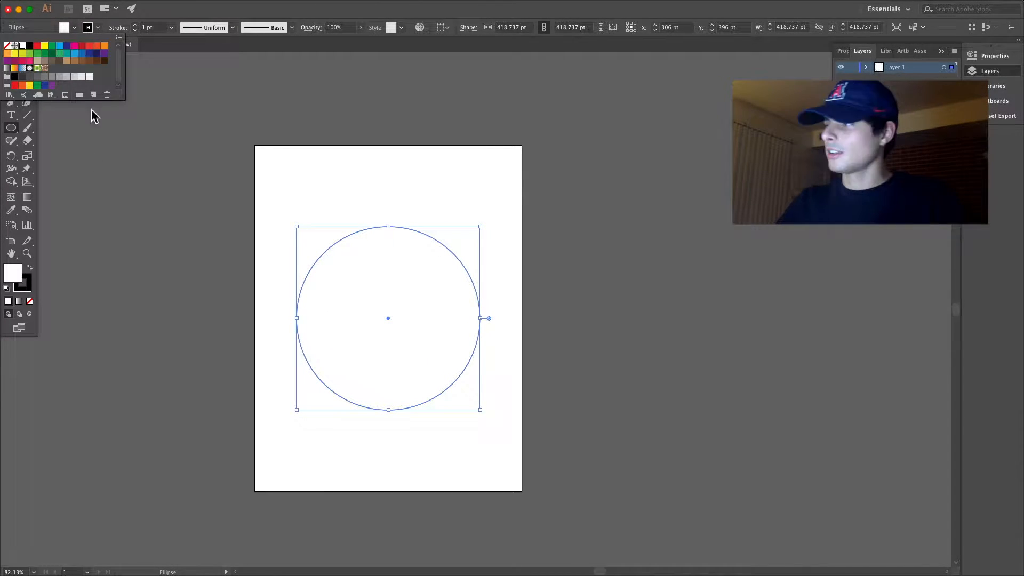
{"action": "left_click", "coordinate": [32, 260]}
{"action": "left_click", "coordinate": [30, 268]}
{"action": "key", "text": "v"}
{"action": "left_click", "coordinate": [175, 168]}
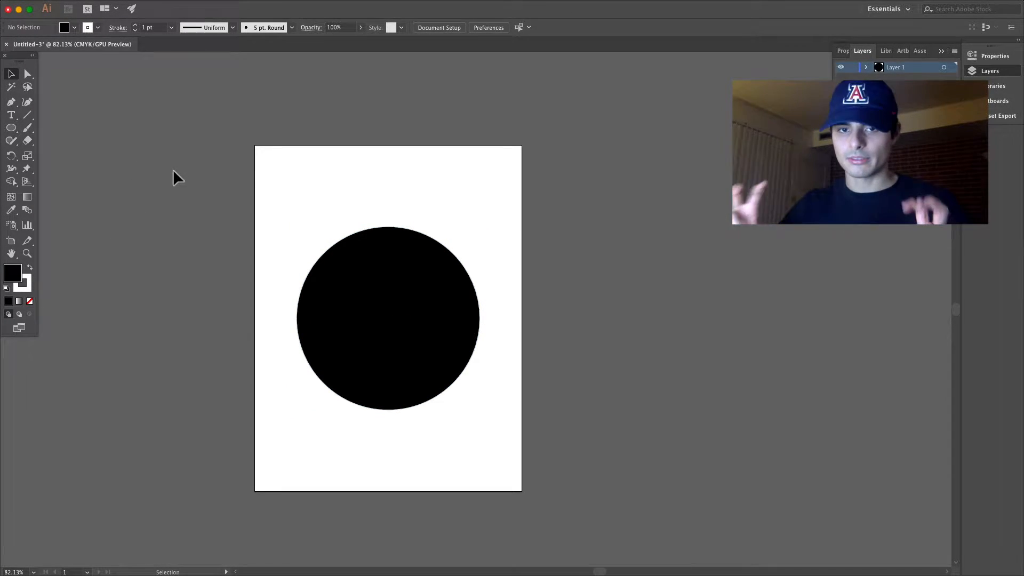
Draw a rectangle about 419 by 214 pt over the lower half of the circle, undoing a trial rectangle started from the circle's centre.
{"action": "left_click", "coordinate": [11, 130]}
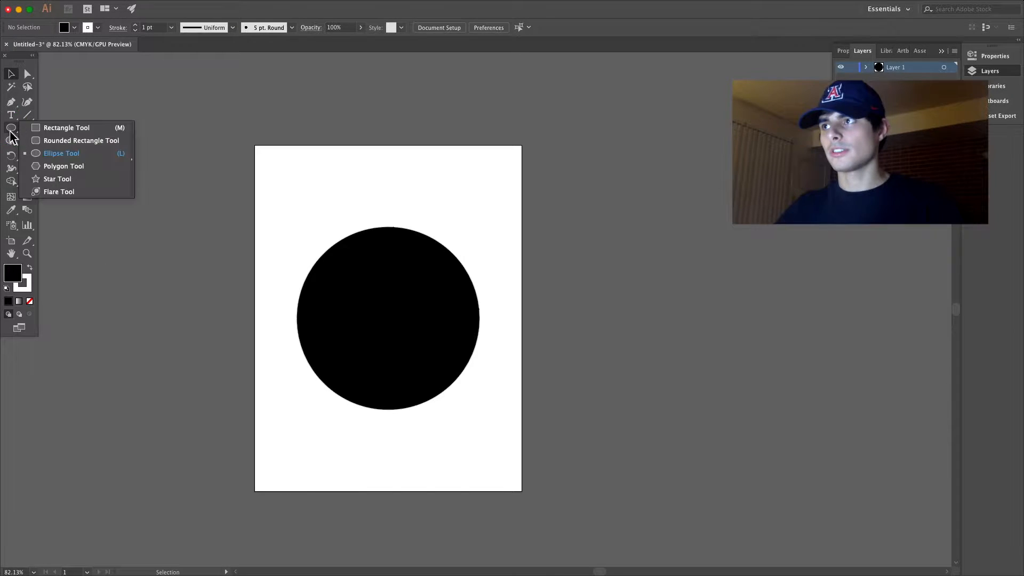
{"action": "left_click", "coordinate": [61, 128]}
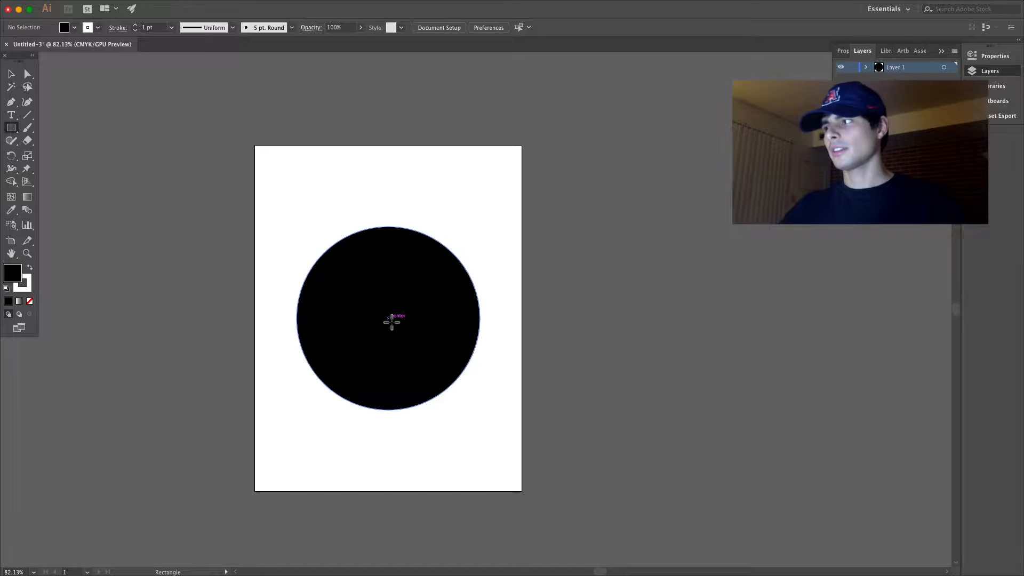
{"action": "left_click_drag", "start_coordinate": [391, 322], "coordinate": [494, 425]}
{"action": "key", "text": "super+z"}
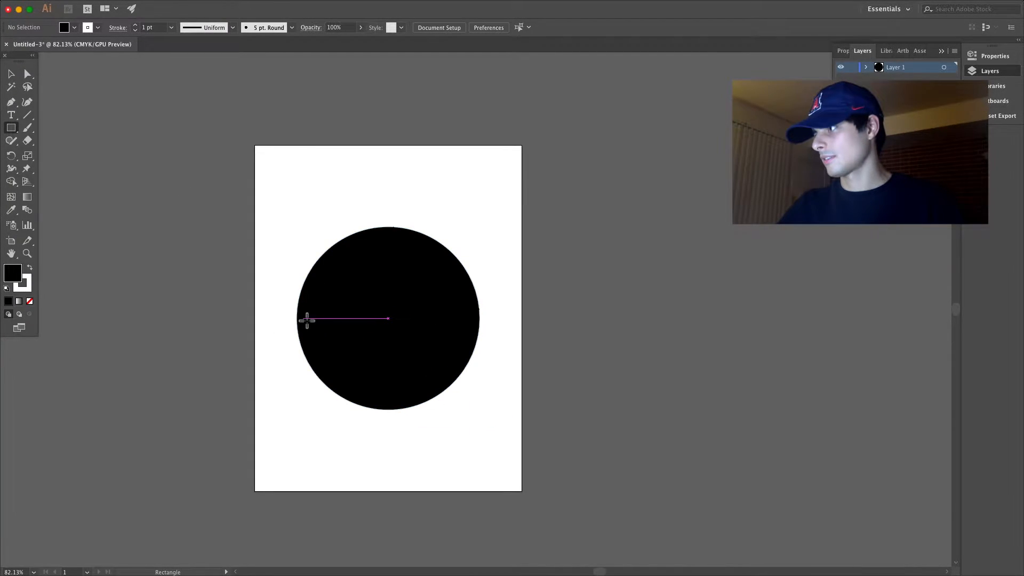
{"action": "left_click_drag", "start_coordinate": [297, 318], "coordinate": [480, 411]}
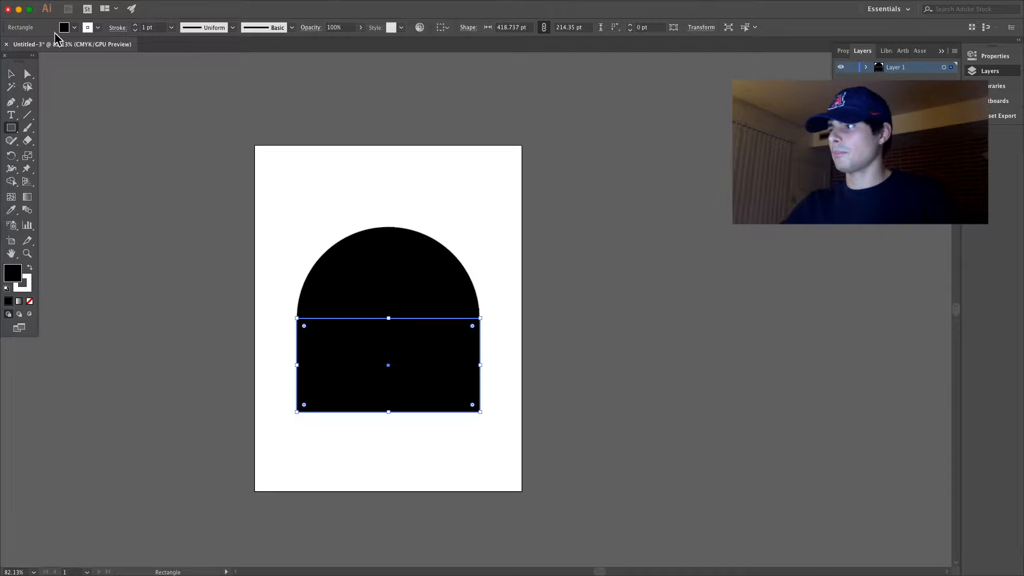
Swap the rectangle's fill and stroke to a white fill with a black stroke, keeping it selected.
{"action": "left_click", "coordinate": [30, 268]}
{"action": "left_click", "coordinate": [12, 71]}
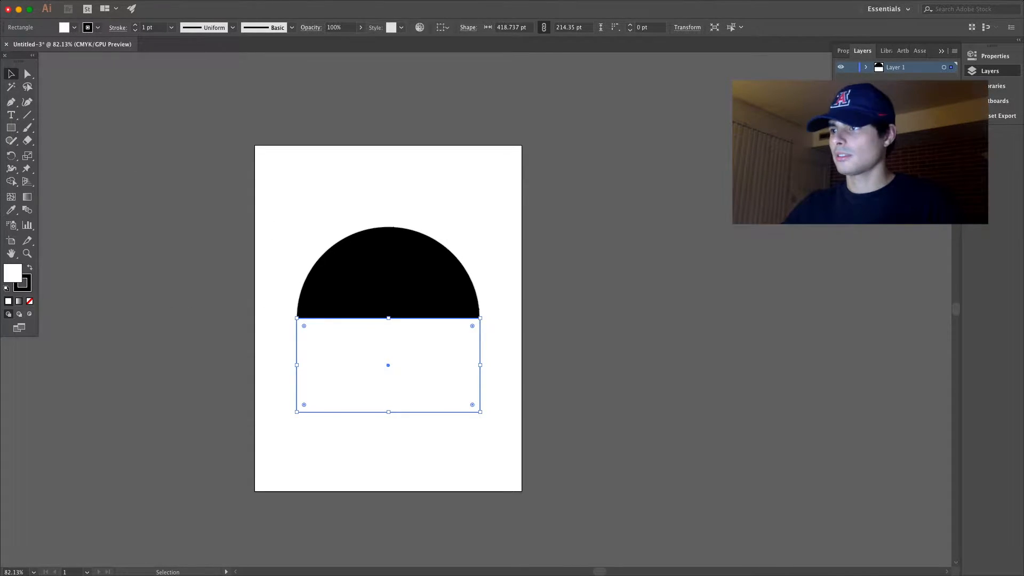
{"action": "key", "text": "Tab"}
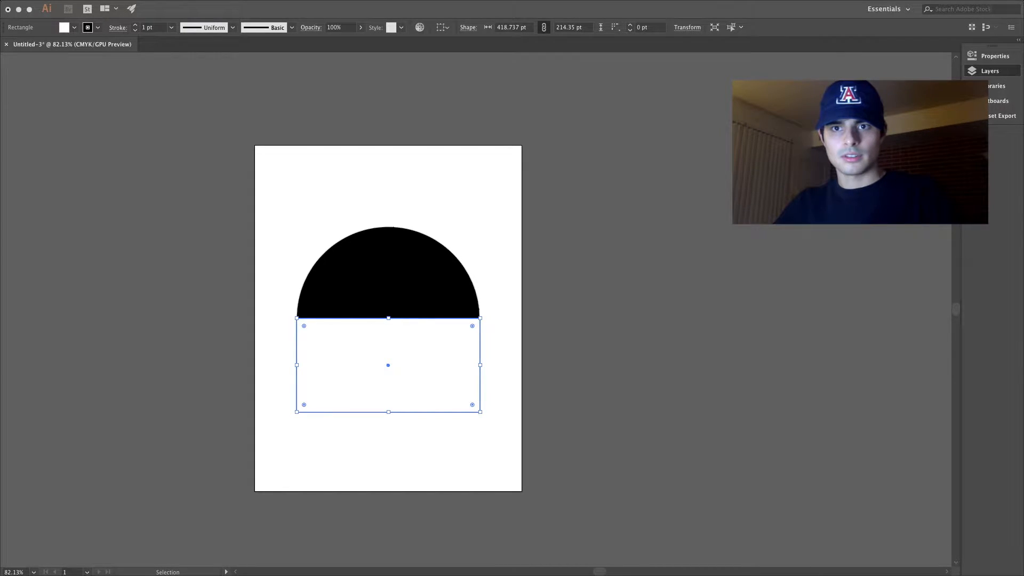
{"action": "key", "text": "Tab"}
{"action": "double_click", "coordinate": [13, 273]}
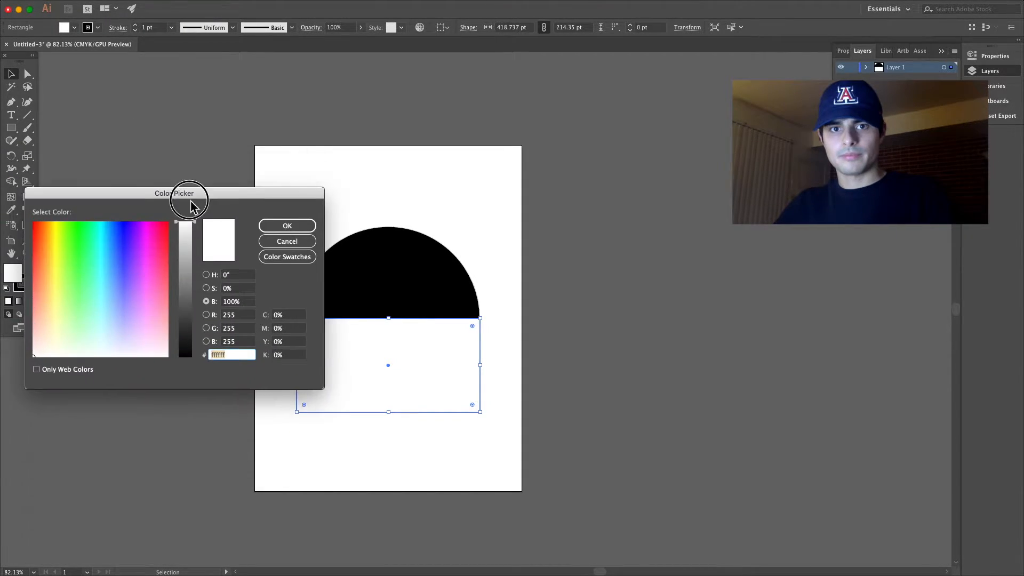
{"action": "left_click_drag", "start_coordinate": [194, 201], "coordinate": [168, 337]}
{"action": "left_click", "coordinate": [152, 400]}
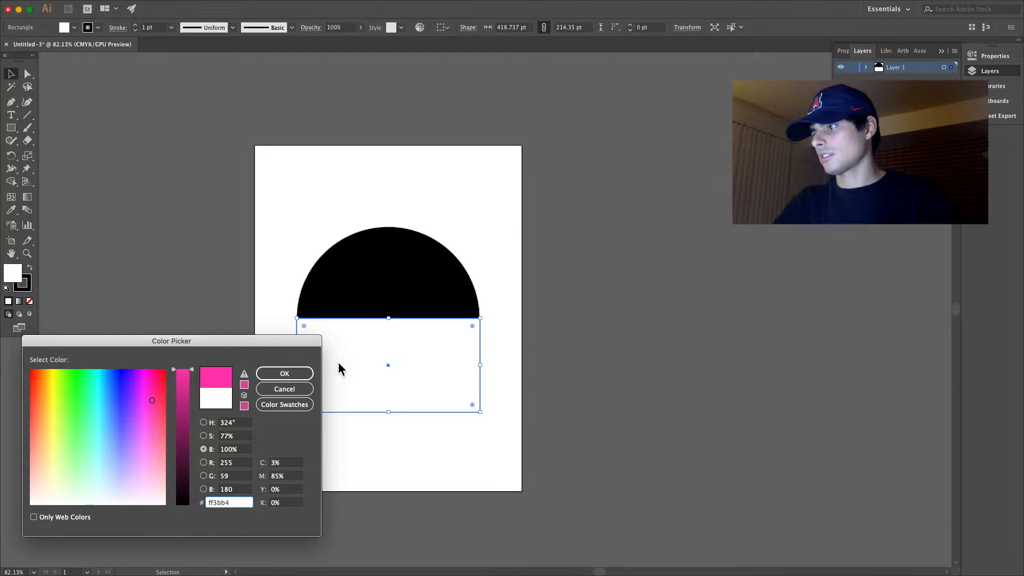
{"action": "left_click", "coordinate": [284, 391]}
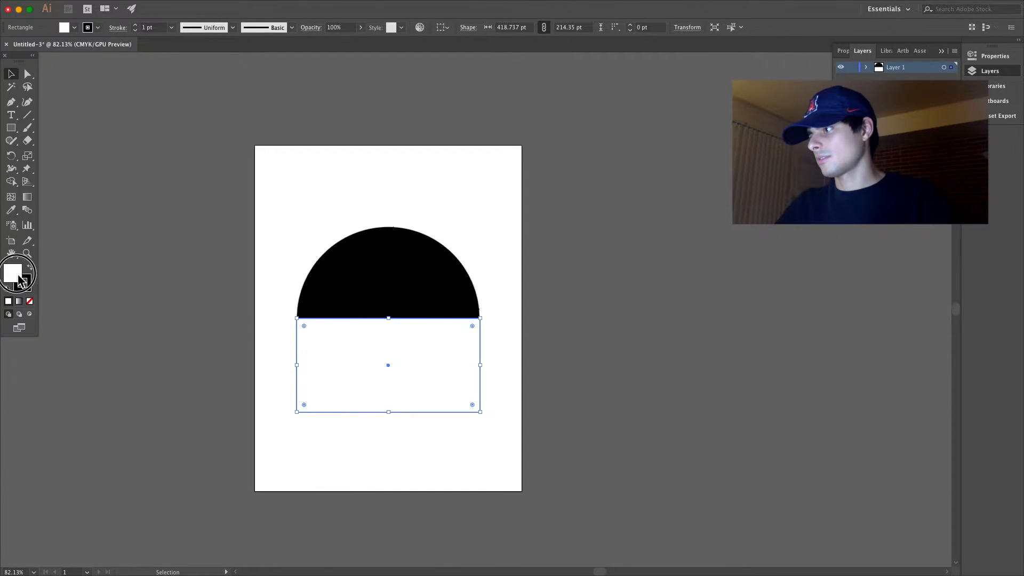
Fill the rectangle with the magenta colour f033ff and deselect it.
{"action": "double_click", "coordinate": [16, 274]}
{"action": "left_click", "coordinate": [137, 393]}
{"action": "left_click", "coordinate": [261, 373]}
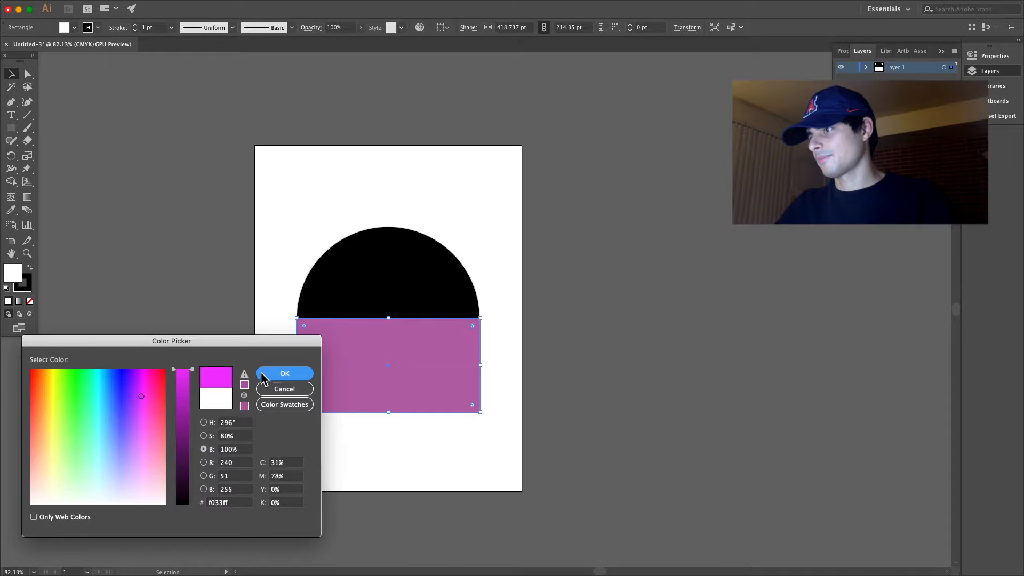
{"action": "left_click", "coordinate": [102, 253]}
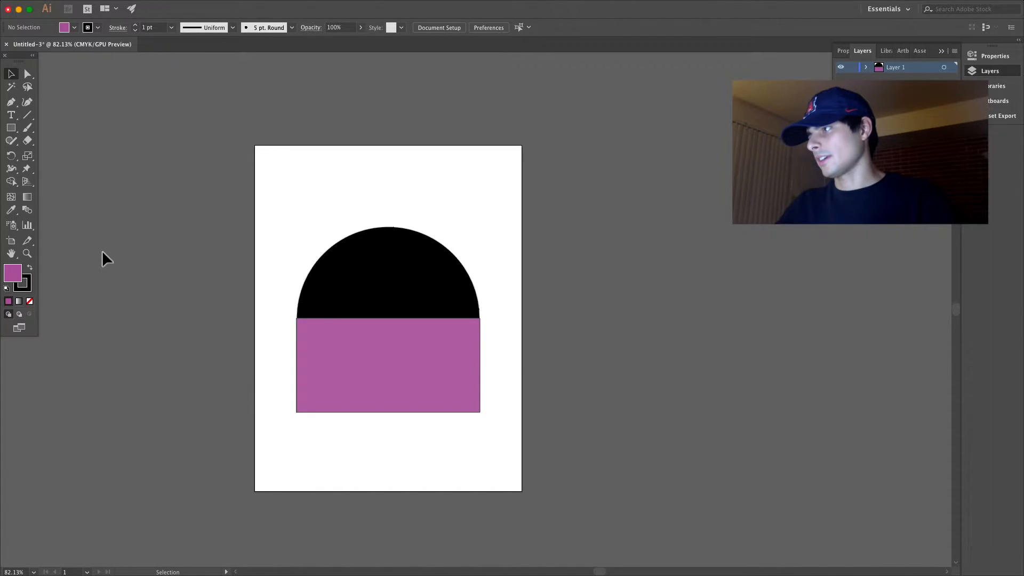
Make a clipping mask from the black circle and the magenta rectangle on top of it, and undo the mask.
{"action": "left_click_drag", "start_coordinate": [114, 171], "coordinate": [661, 437]}
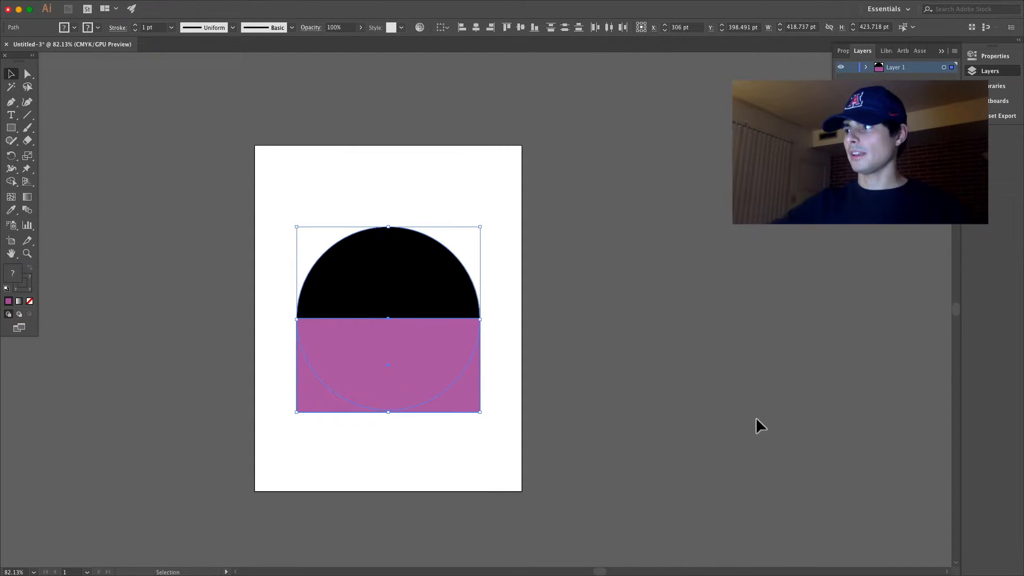
{"action": "left_click", "coordinate": [218, 325]}
{"action": "left_click_drag", "start_coordinate": [193, 208], "coordinate": [601, 441]}
{"action": "left_click", "coordinate": [136, 267]}
{"action": "left_click", "coordinate": [329, 366]}
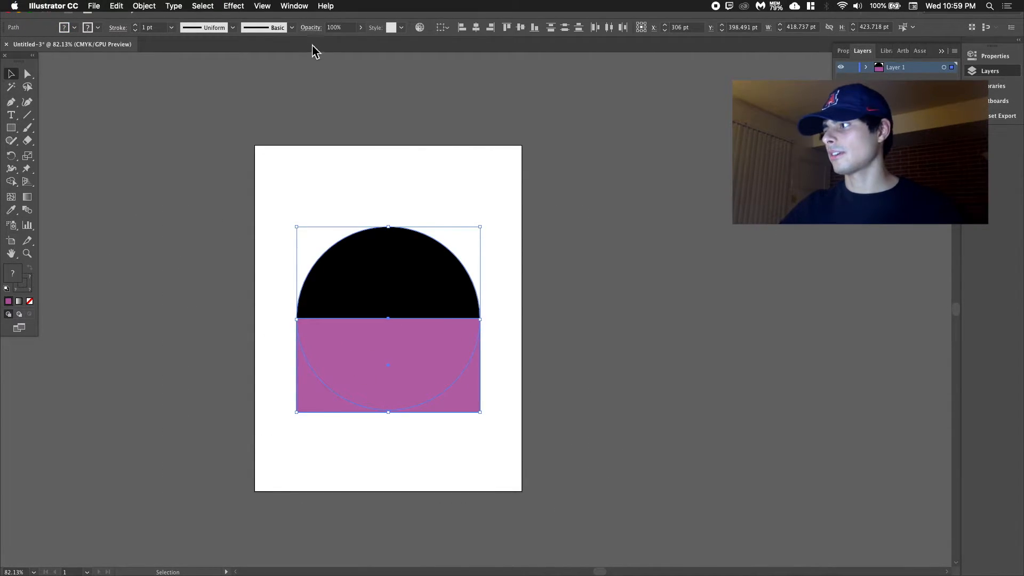
{"action": "left_click", "coordinate": [144, 6]}
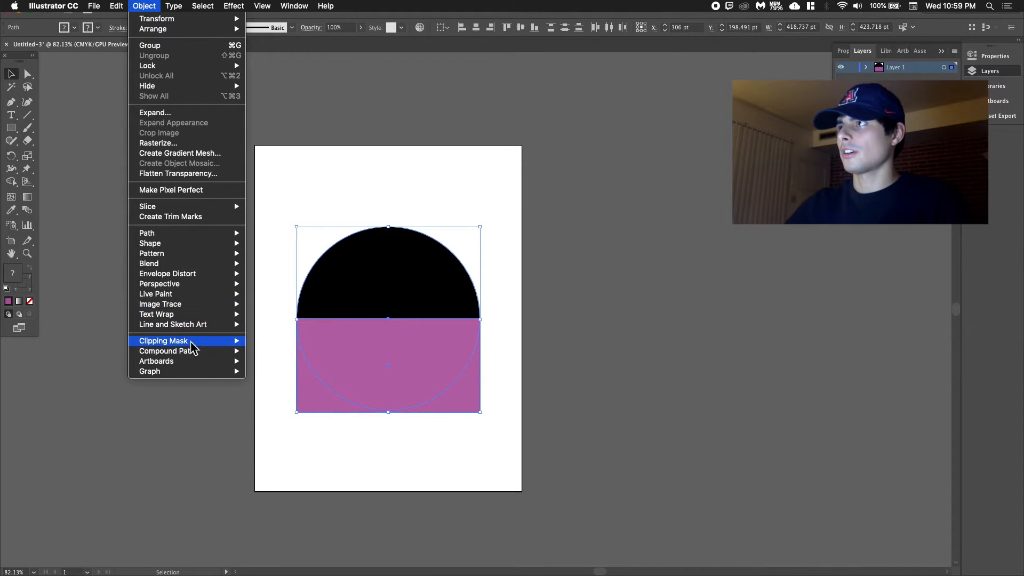
{"action": "mouse_move", "coordinate": [194, 342]}
{"action": "left_click", "coordinate": [263, 342]}
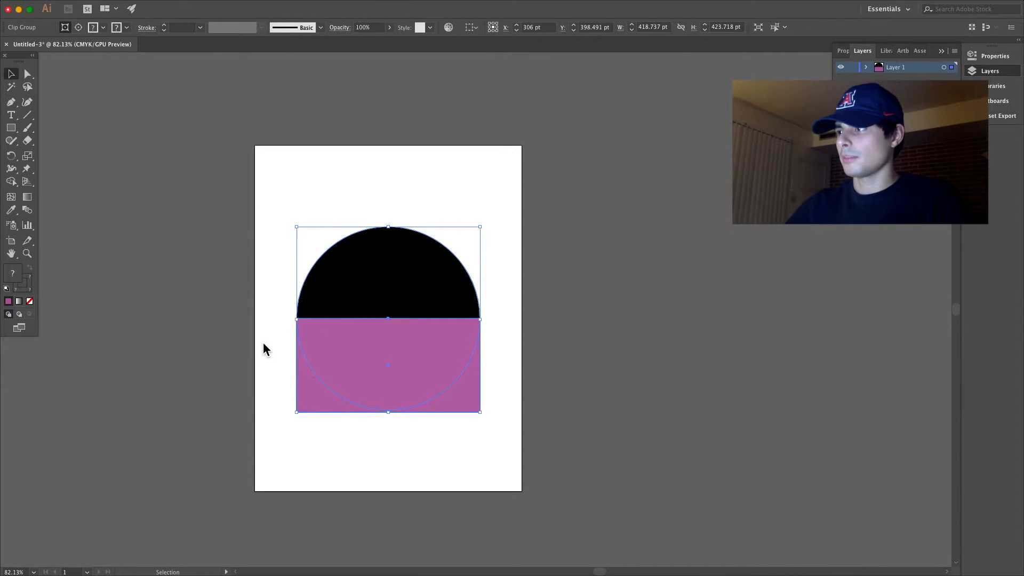
{"action": "left_click", "coordinate": [229, 319]}
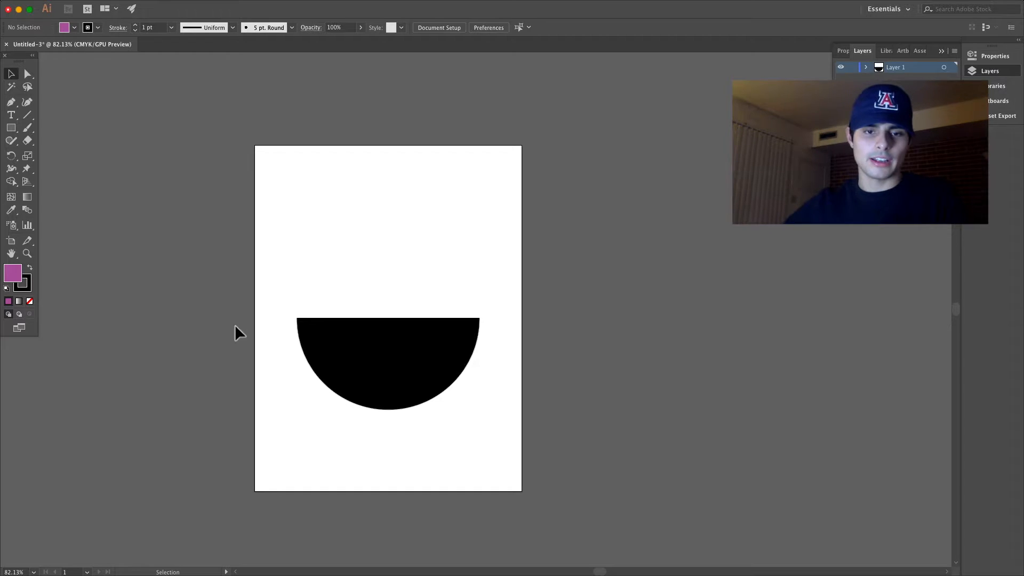
{"action": "key", "text": "super+z"}
Narrow the magenta rectangle from its left edge to about 214 pt square over the circle's lower right quarter.
{"action": "left_click", "coordinate": [249, 338]}
{"action": "left_click", "coordinate": [403, 405]}
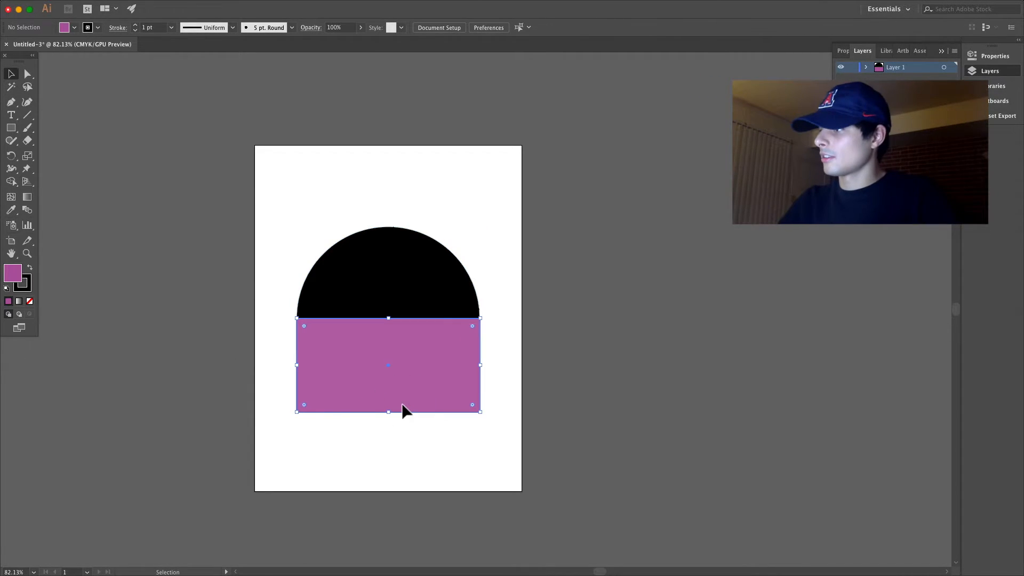
{"action": "left_click_drag", "start_coordinate": [296, 368], "coordinate": [386, 366]}
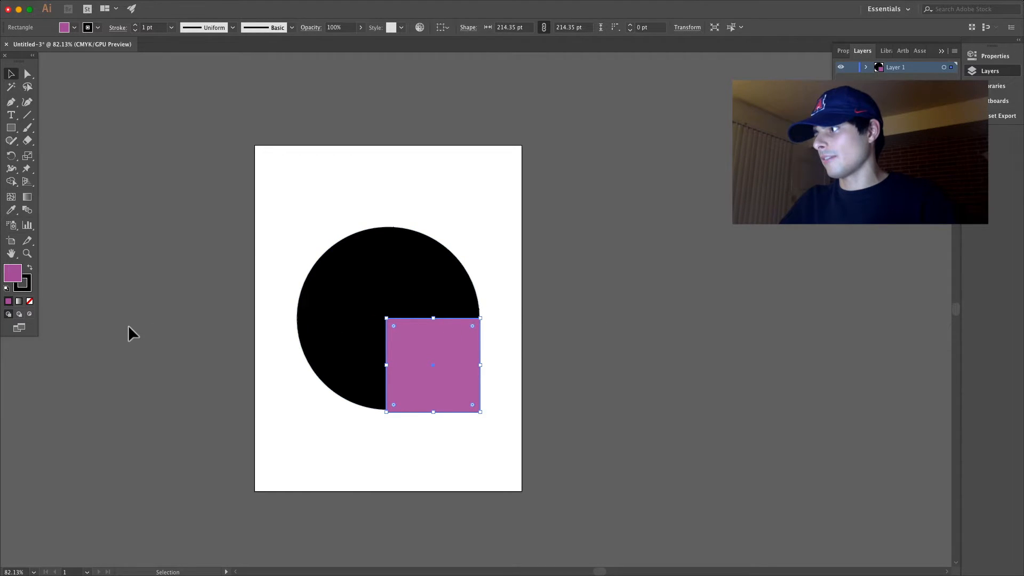
Draw a second rectangle about 466 by 317 pt covering the circle's lower half and the magenta square, fill it green and deselect it.
{"action": "left_click", "coordinate": [11, 128]}
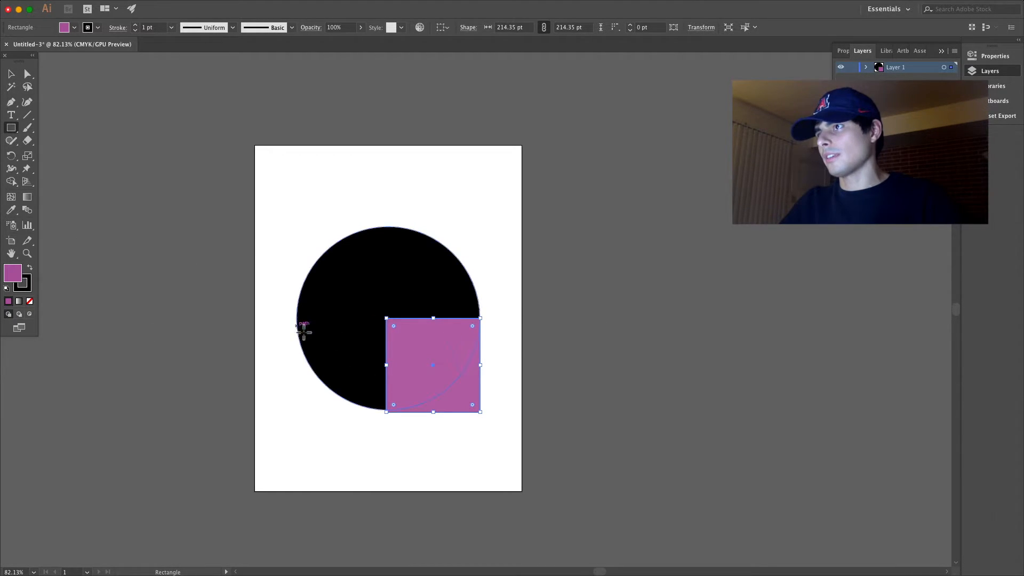
{"action": "left_click_drag", "start_coordinate": [296, 319], "coordinate": [502, 456]}
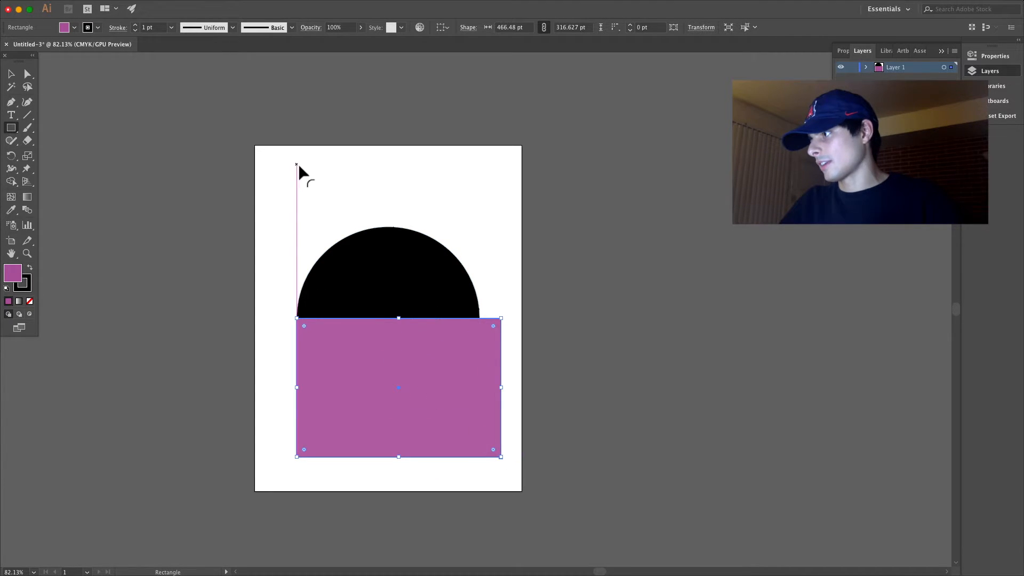
{"action": "left_click", "coordinate": [16, 275]}
{"action": "left_click", "coordinate": [16, 275]}
{"action": "left_click", "coordinate": [85, 400]}
{"action": "left_click", "coordinate": [279, 375]}
{"action": "left_click", "coordinate": [11, 74]}
{"action": "left_click", "coordinate": [203, 199]}
Select the circle and both rectangles, make a clipping mask with the green rectangle on top, and deselect the result.
{"action": "left_click_drag", "start_coordinate": [380, 153], "coordinate": [469, 435]}
{"action": "left_click", "coordinate": [144, 6]}
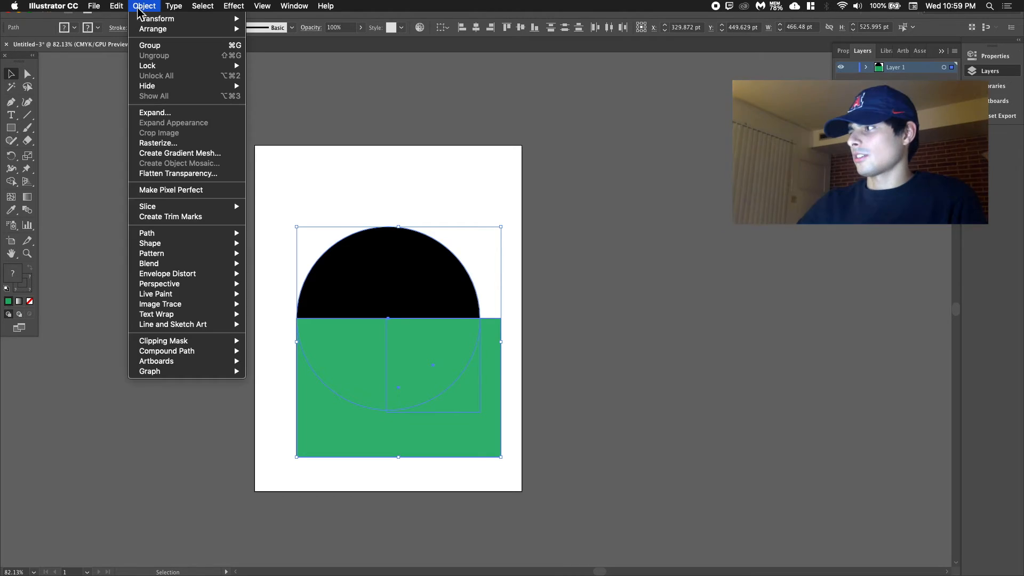
{"action": "mouse_move", "coordinate": [230, 340]}
{"action": "left_click", "coordinate": [265, 342]}
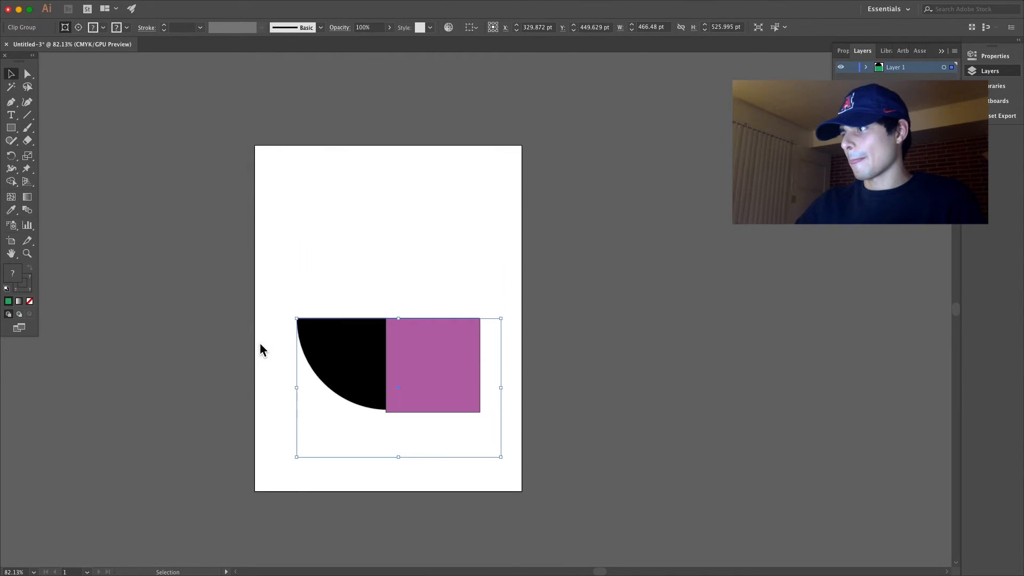
{"action": "left_click", "coordinate": [223, 381]}
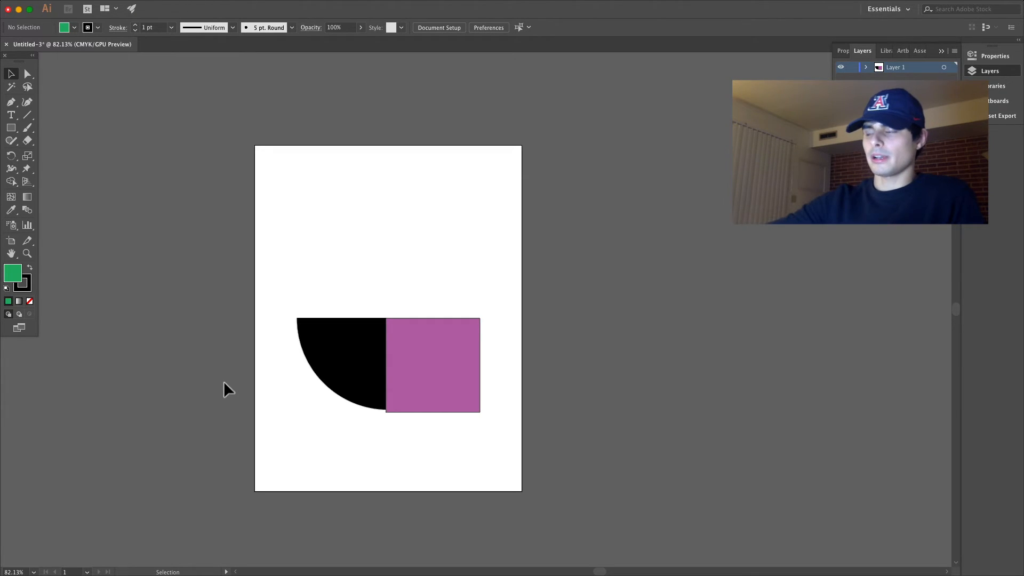